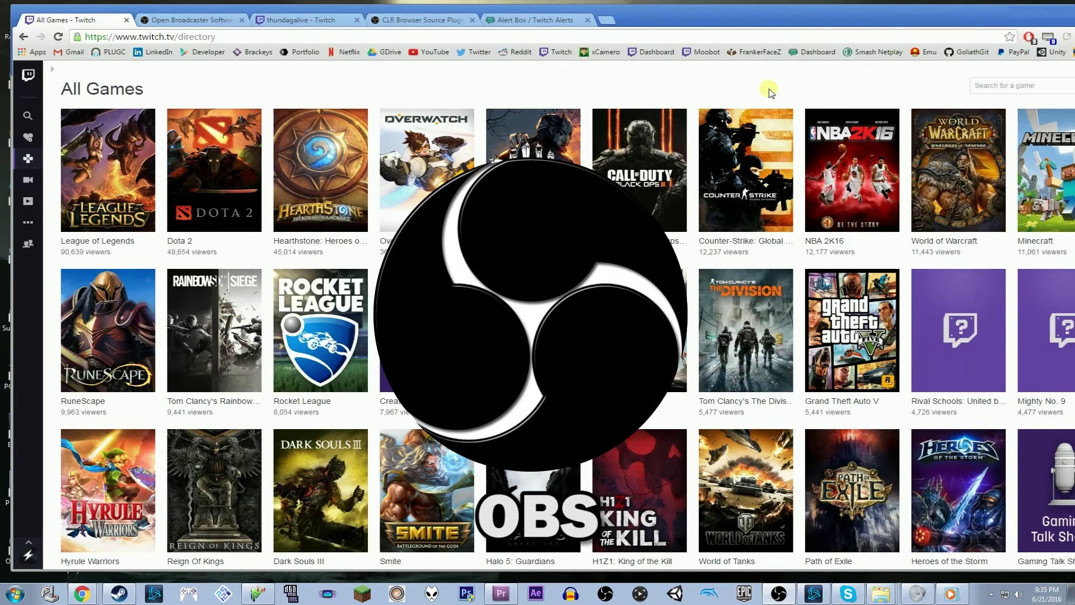
Switch Chrome from the Twitch game directory to the obsproject.com tab
left_click(200, 16)
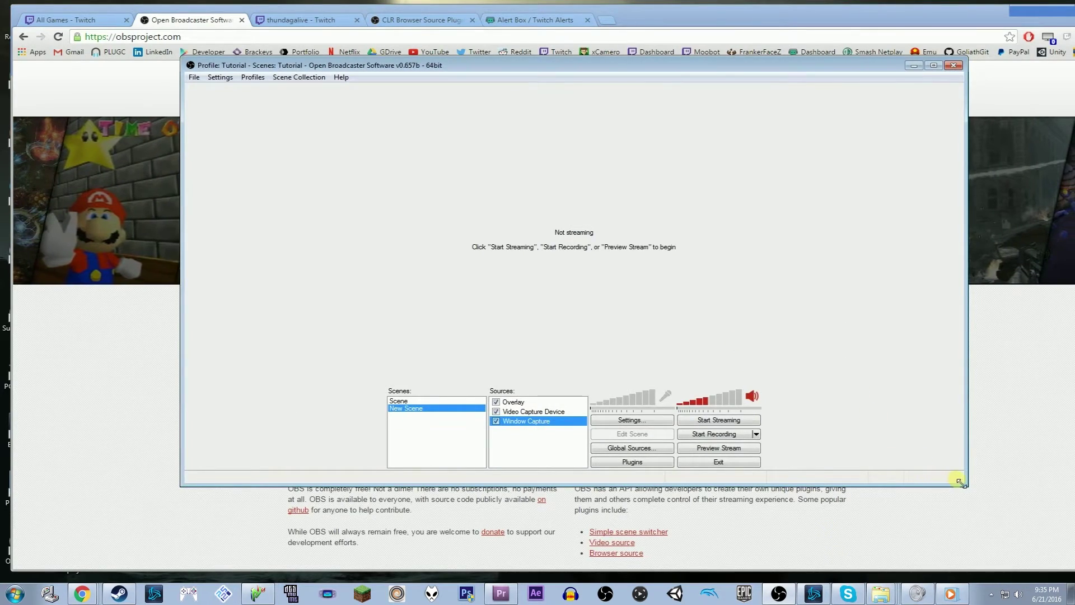
Resize the OBS window and look through the Overlay, Video Capture Device and Window Capture sources
left_click_drag(959, 482, 934, 516)
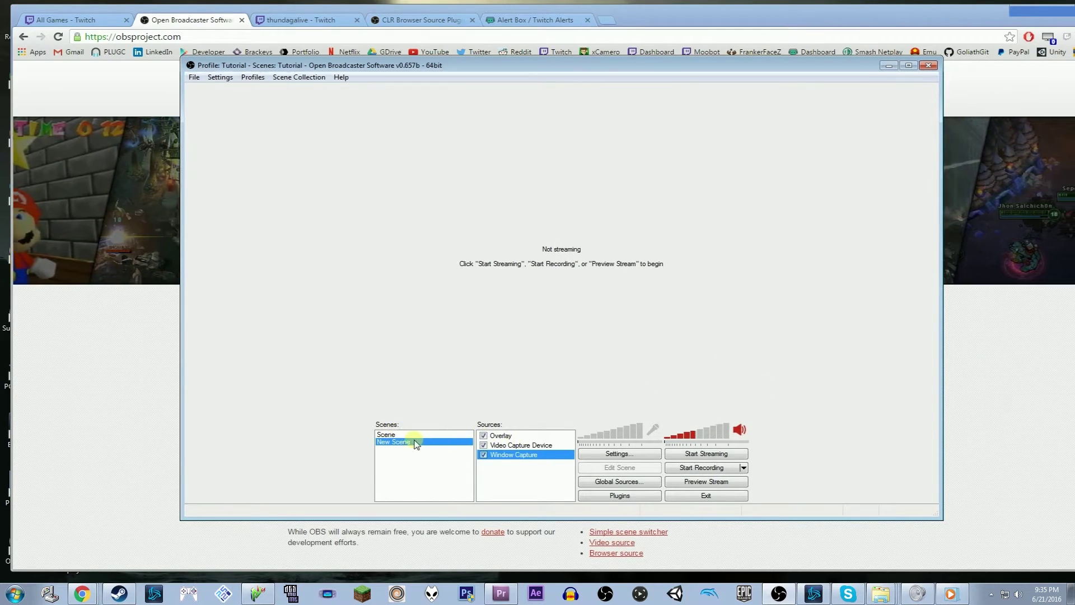
left_click(486, 436)
left_click(493, 446)
left_click(503, 456)
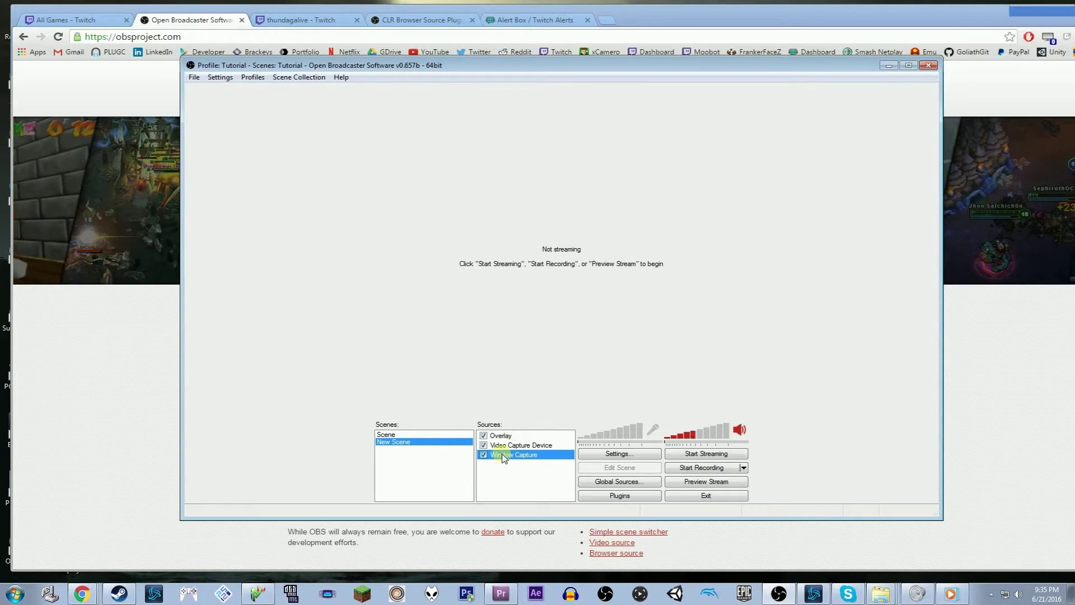
Add a new scene named 'Test Scene'
right_click(405, 455)
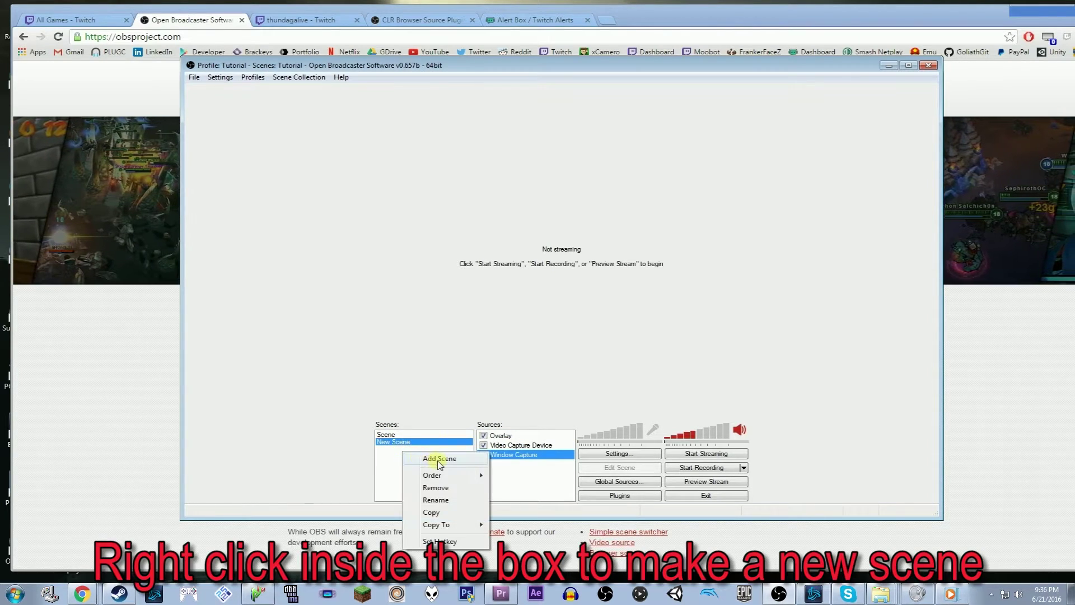
left_click(439, 459)
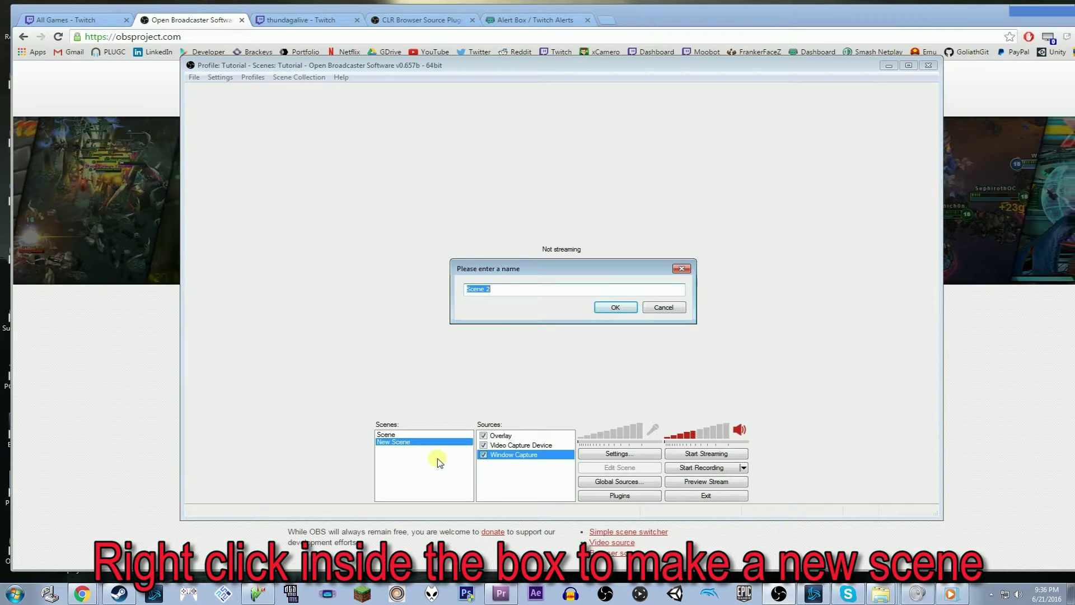
type("Test Scene")
key("Return")
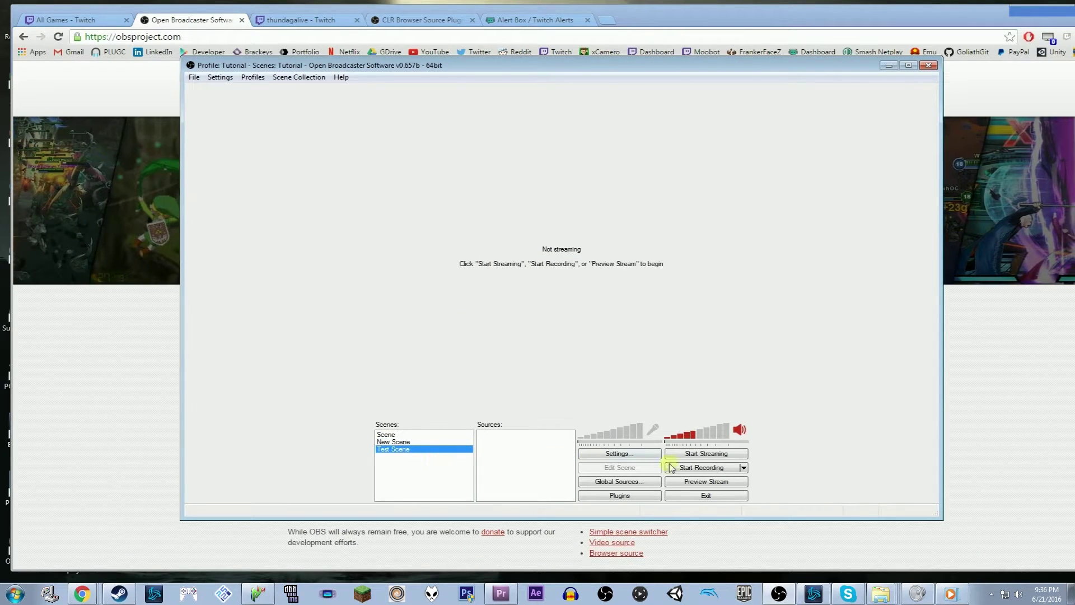
Preview the empty scene, then add a Video Capture Device named Webcam using the Logitech HD Pro Webcam C920
left_click(694, 483)
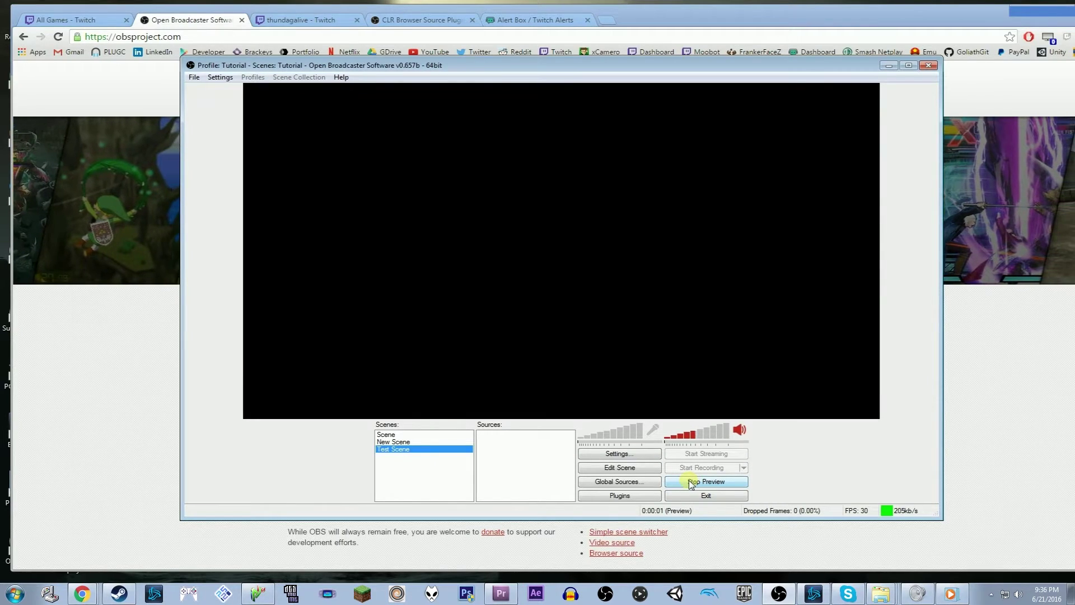
left_click(692, 483)
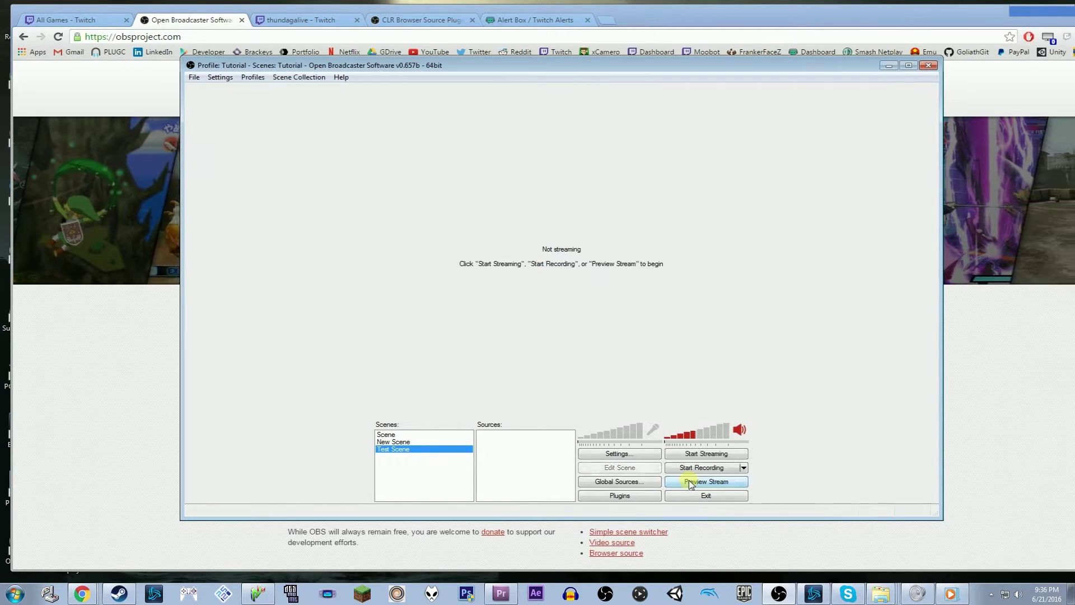
mouse_move(539, 451)
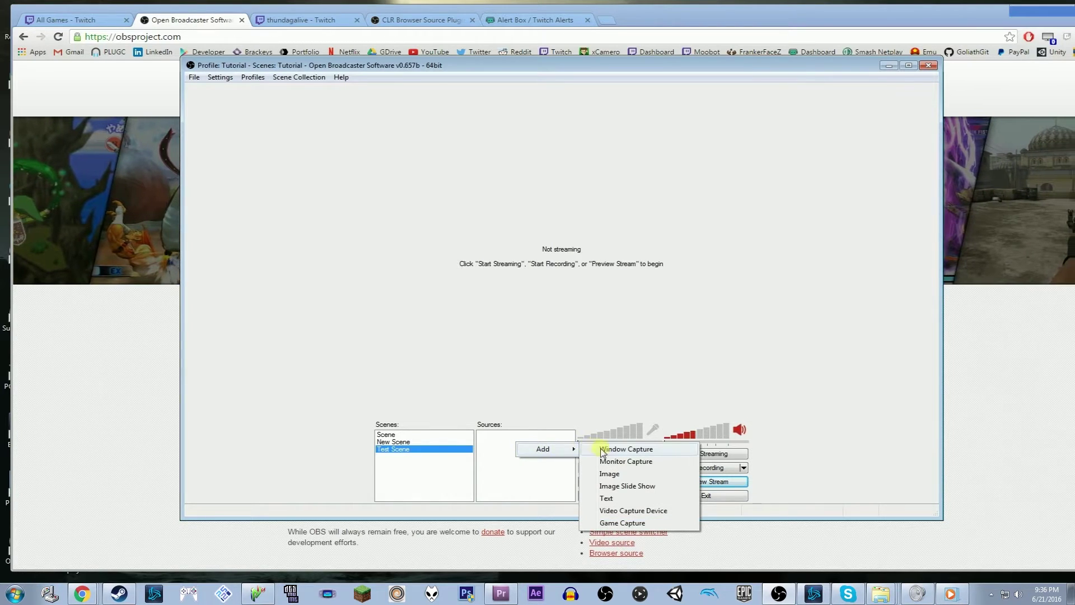
left_click(622, 510)
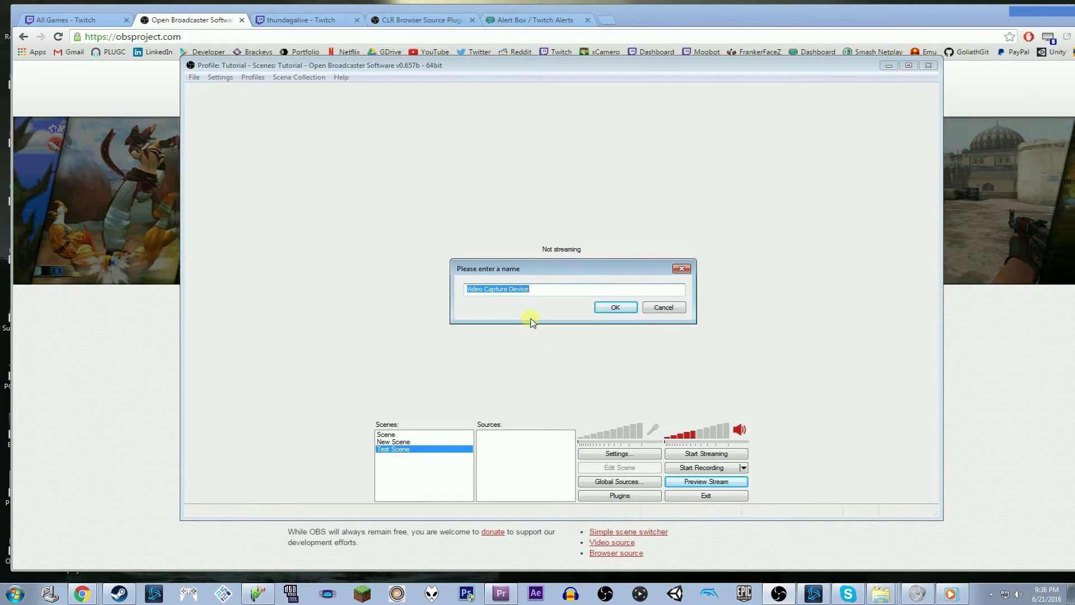
key("Return")
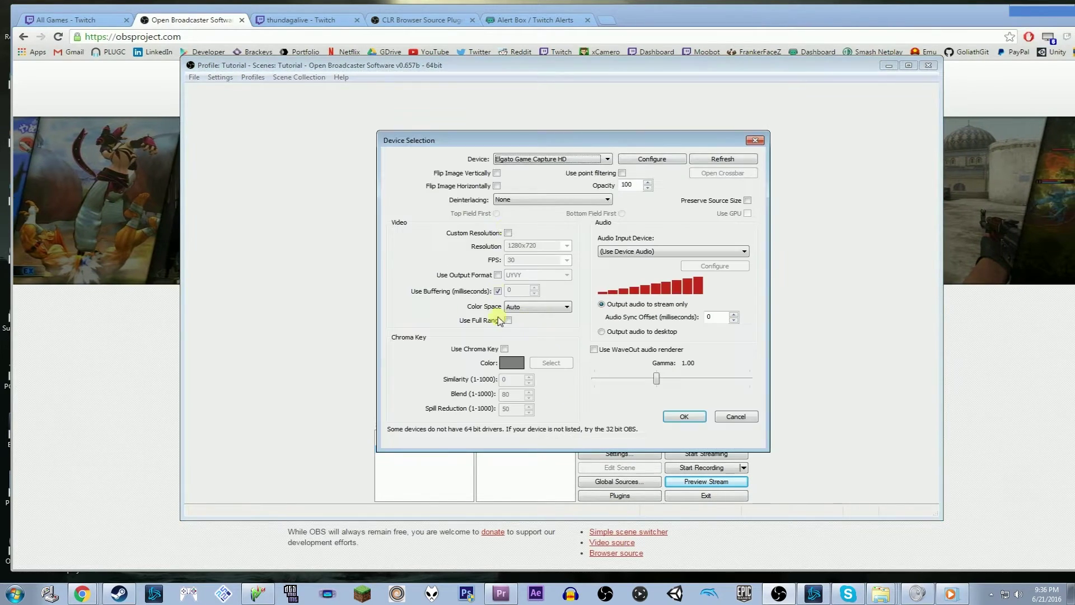
left_click(518, 161)
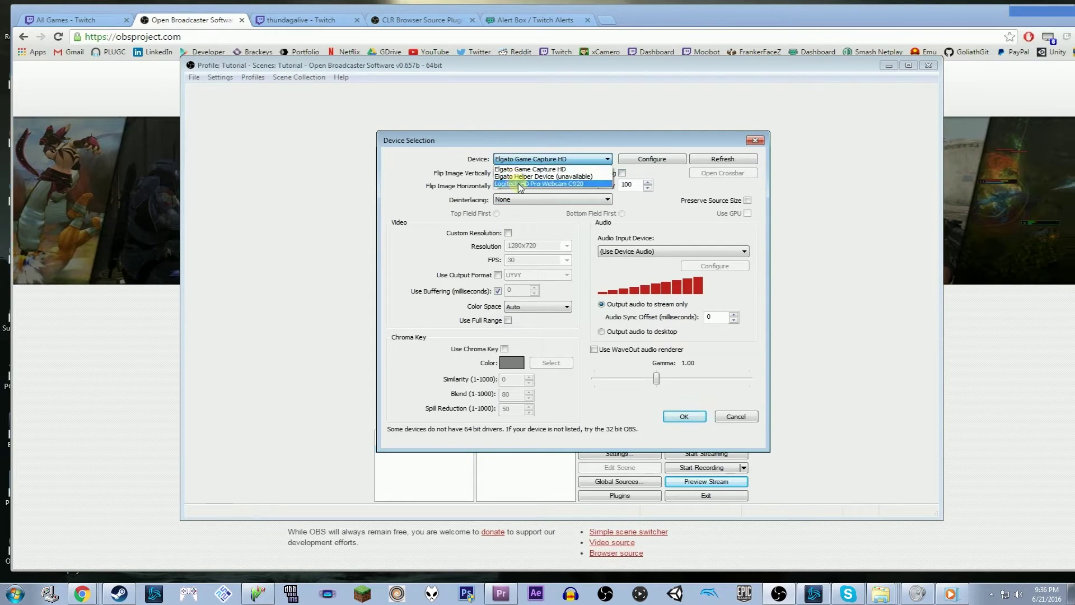
left_click(521, 183)
Confirm the Webcam settings and preview Test Scene in Edit Scene mode
left_click(680, 417)
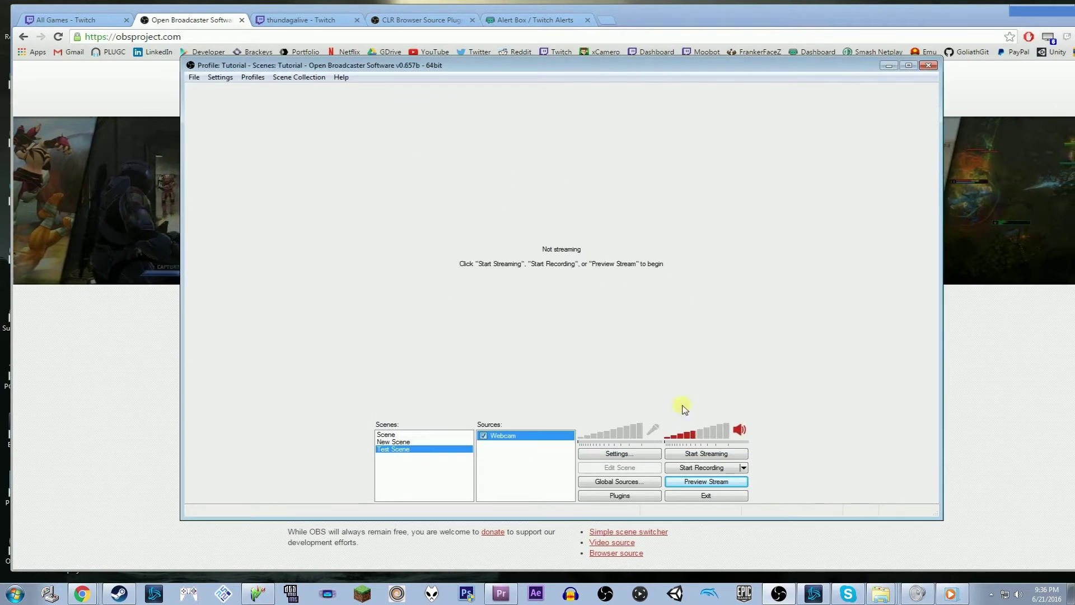
left_click(704, 483)
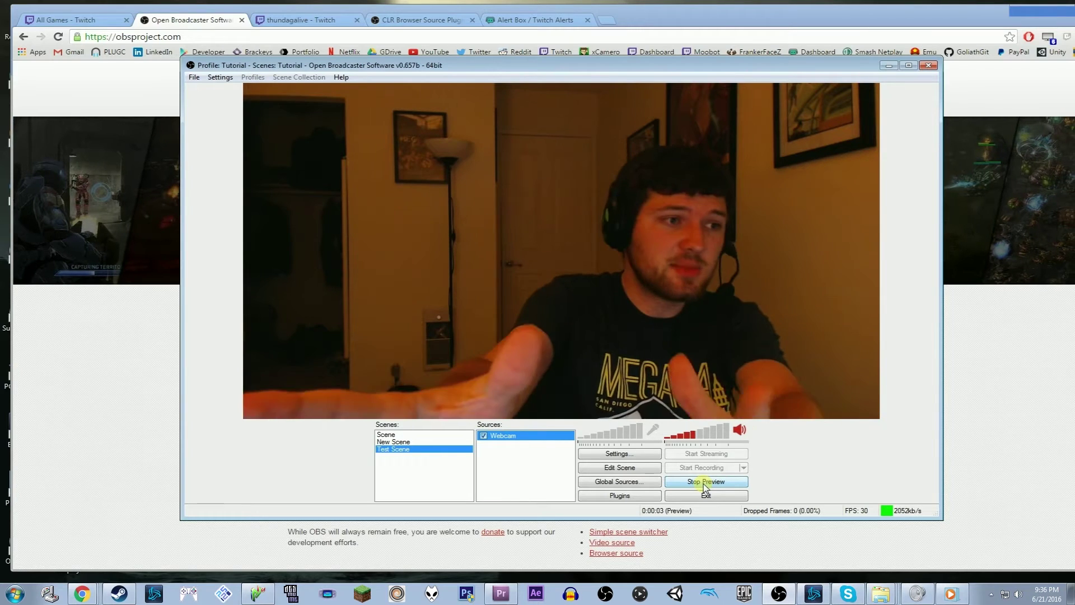
left_click(636, 469)
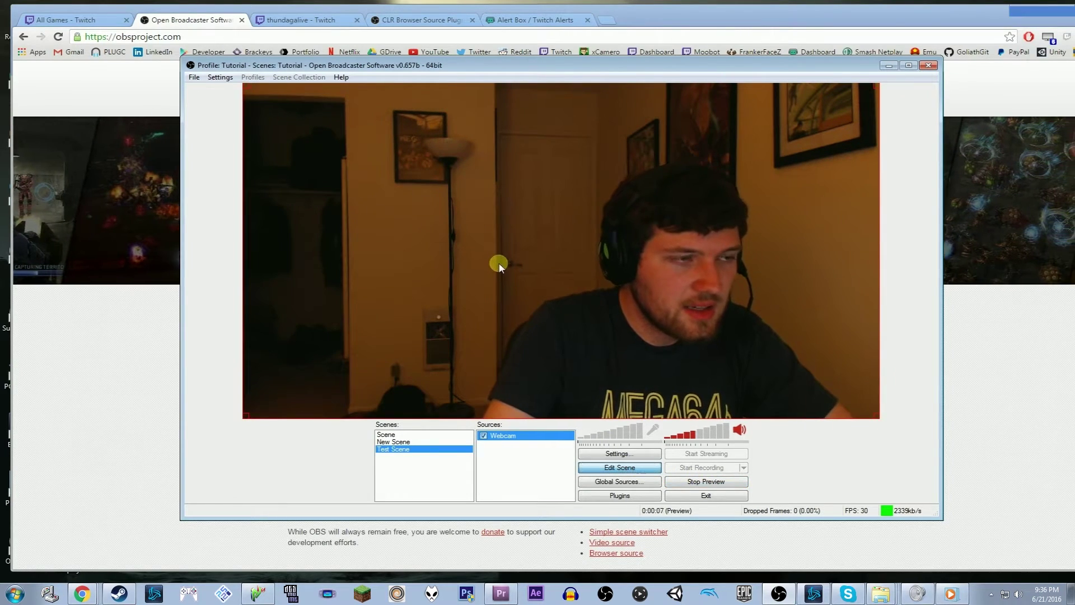
Shrink and crop the webcam picture and move it into the preview's top-right corner
left_click_drag(497, 265, 519, 263)
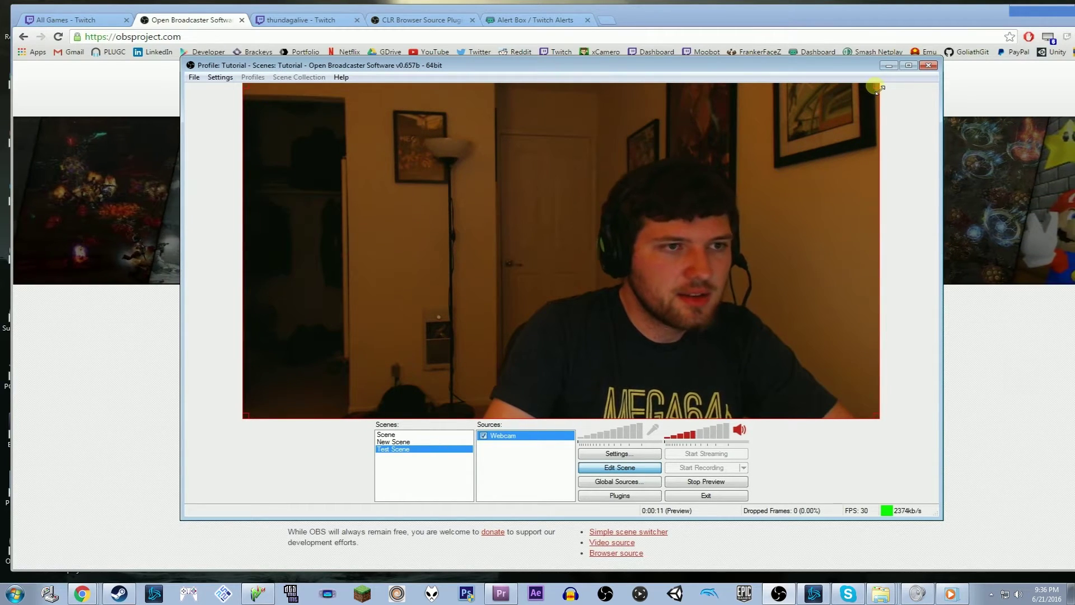
left_click_drag(876, 88, 761, 149)
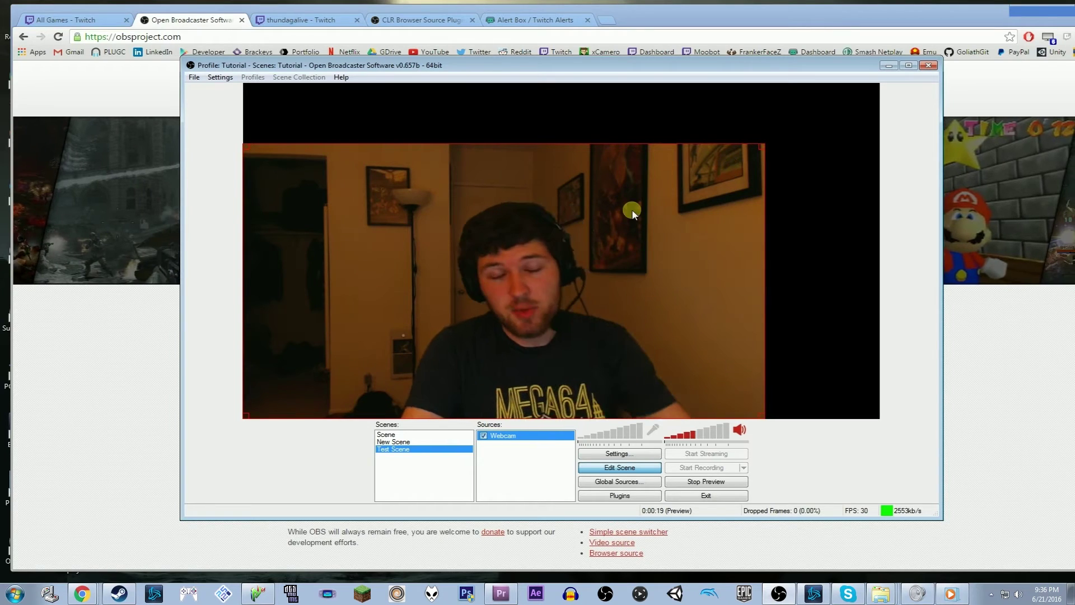
left_click_drag(630, 241, 674, 281)
left_click(314, 134)
left_click(333, 172)
left_click_drag(317, 140, 694, 264)
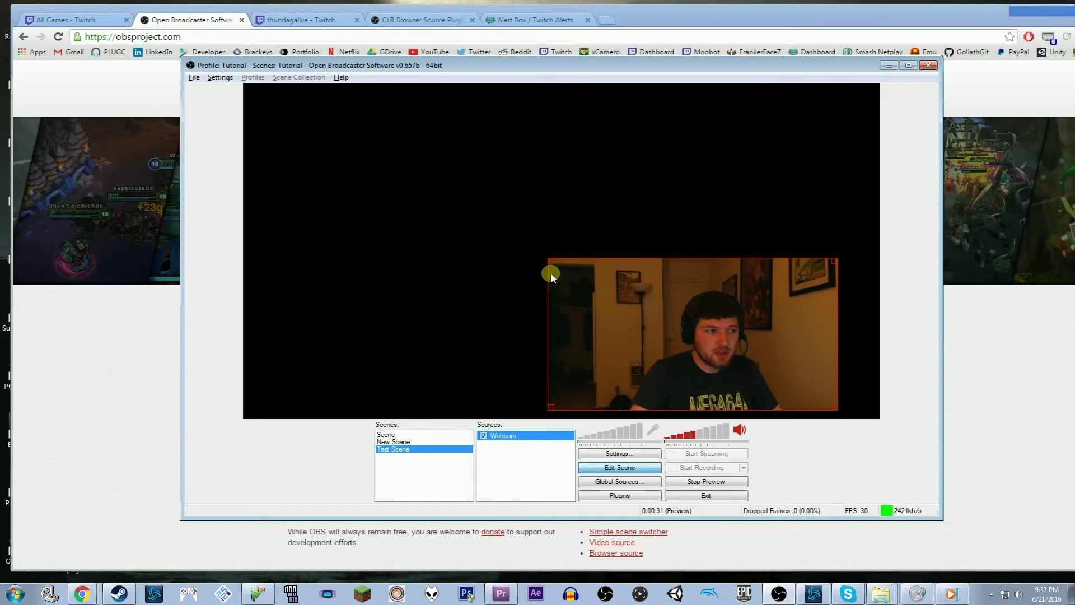
left_click_drag(552, 265, 684, 250)
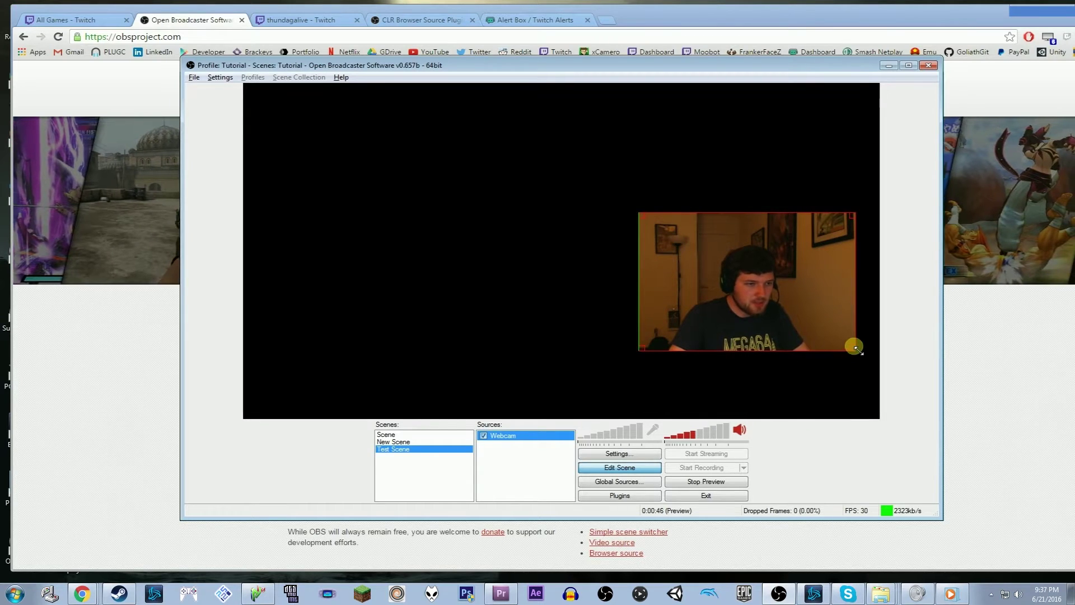
left_click_drag(855, 348, 825, 319)
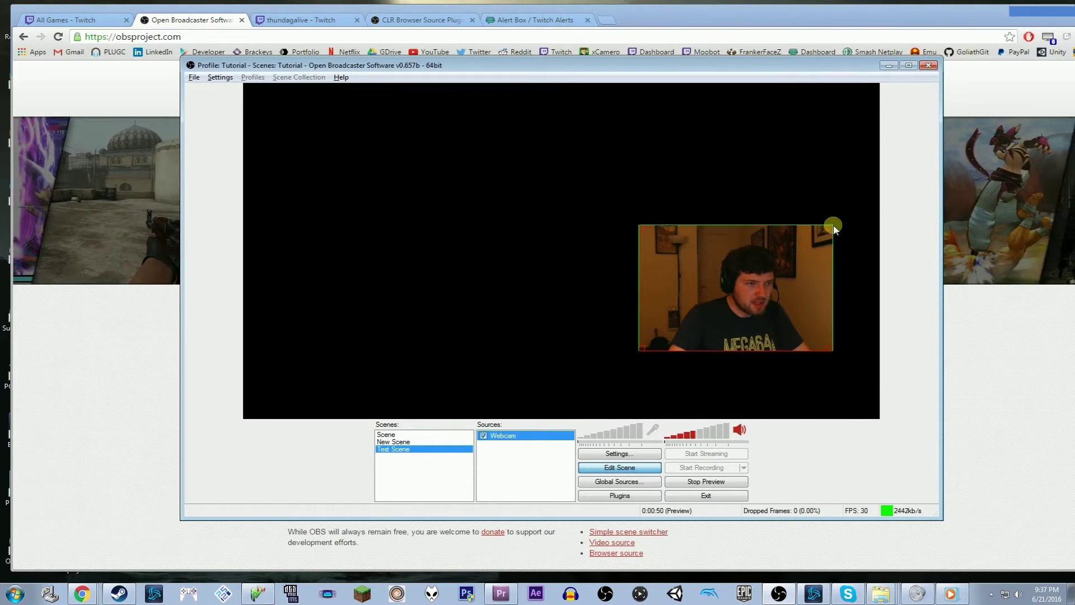
left_click_drag(794, 269, 841, 122)
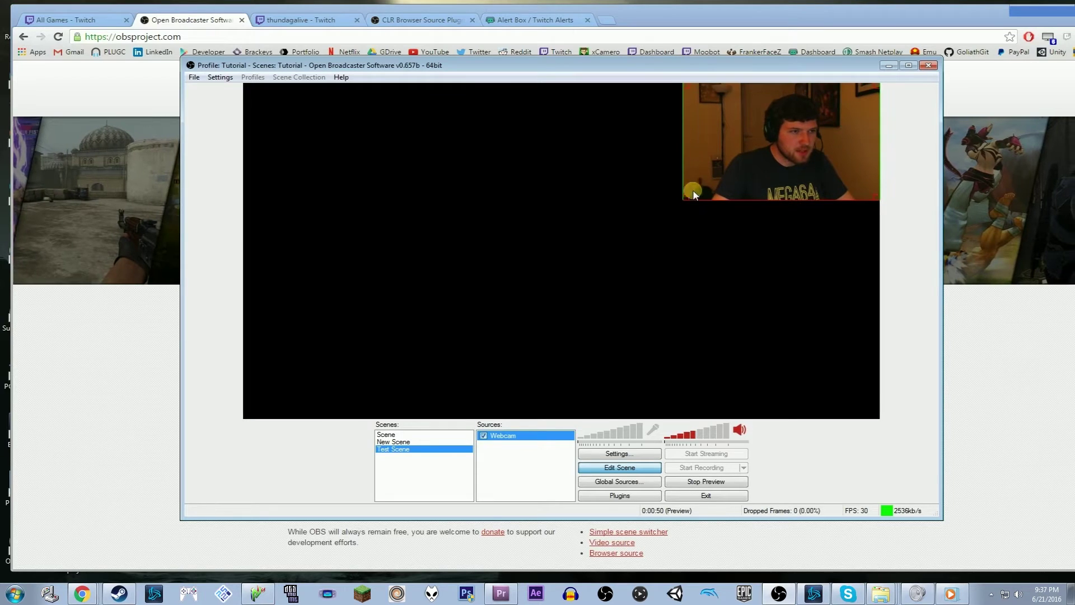
left_click_drag(688, 199, 703, 188)
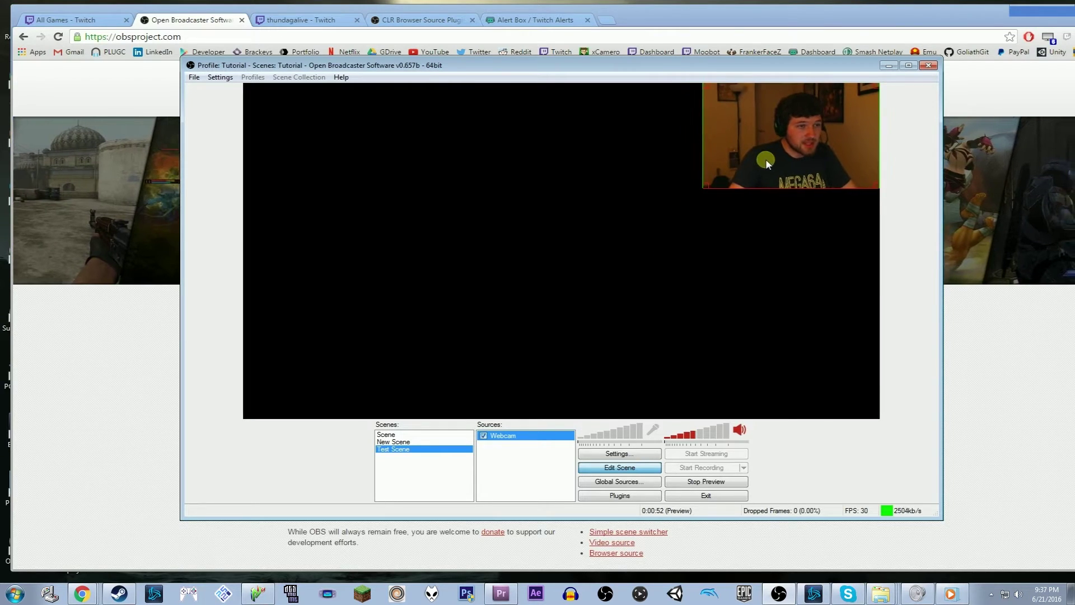
Add a Window Capture source, keeping its default name, capturing the Banjo-Kazooie Project64 window
right_click(507, 451)
mouse_move(546, 454)
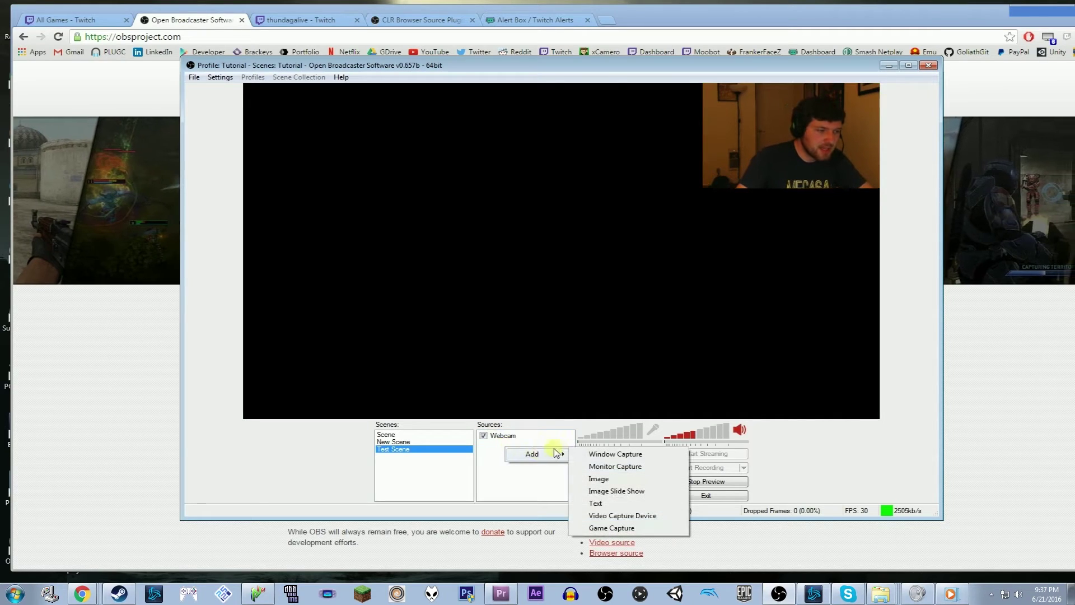
left_click(601, 454)
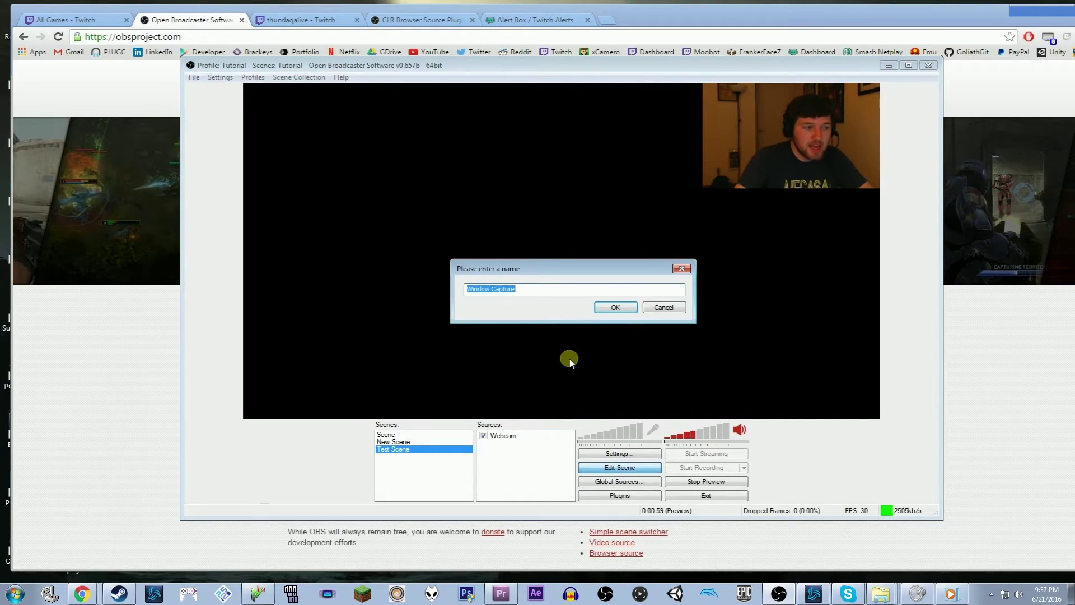
left_click(615, 307)
left_click(593, 159)
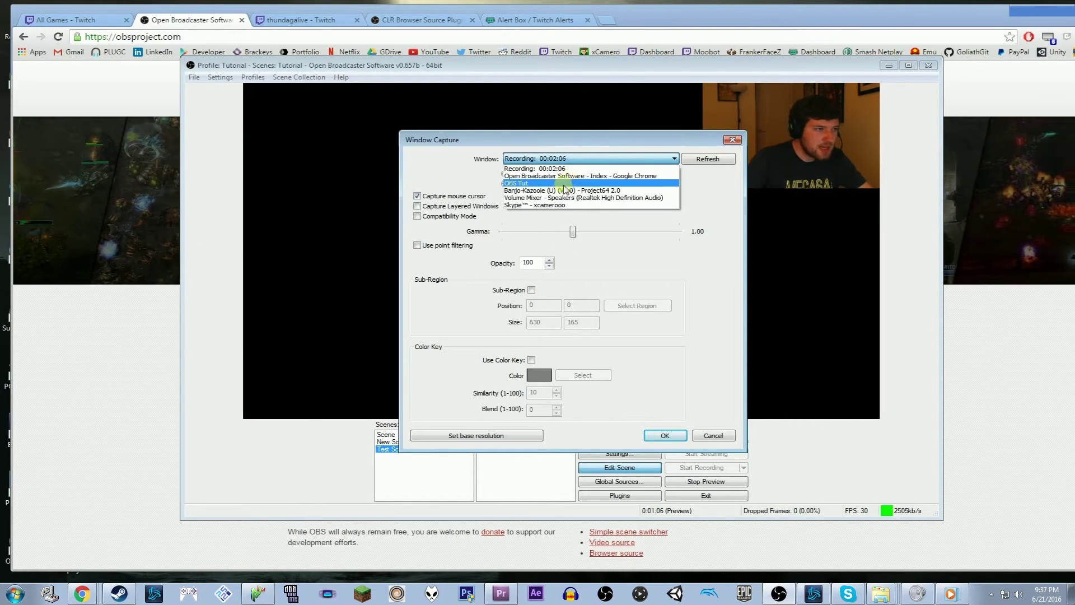
left_click(565, 191)
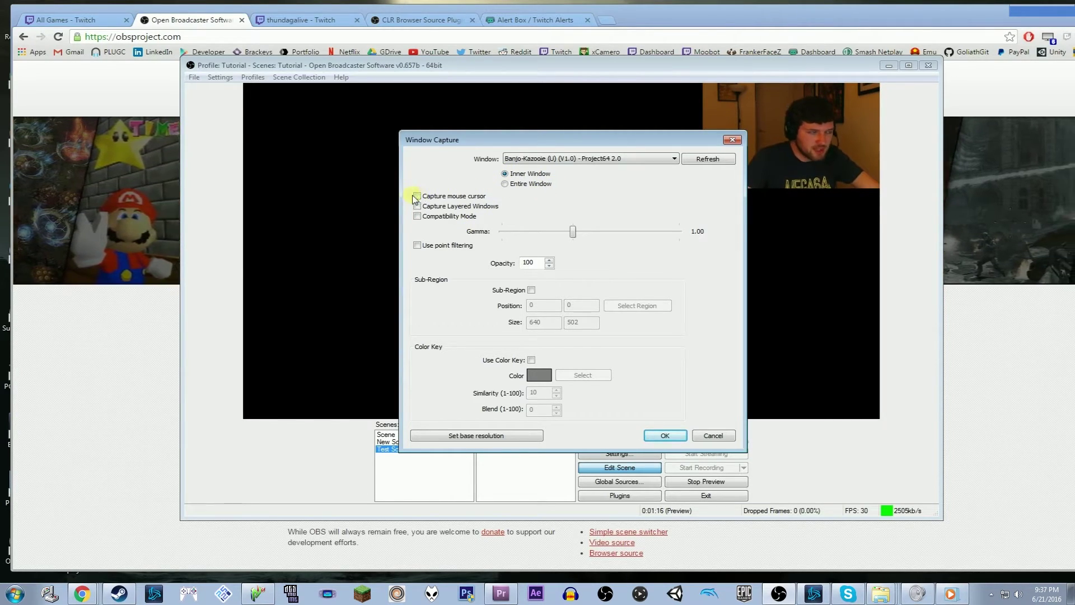
left_click(666, 435)
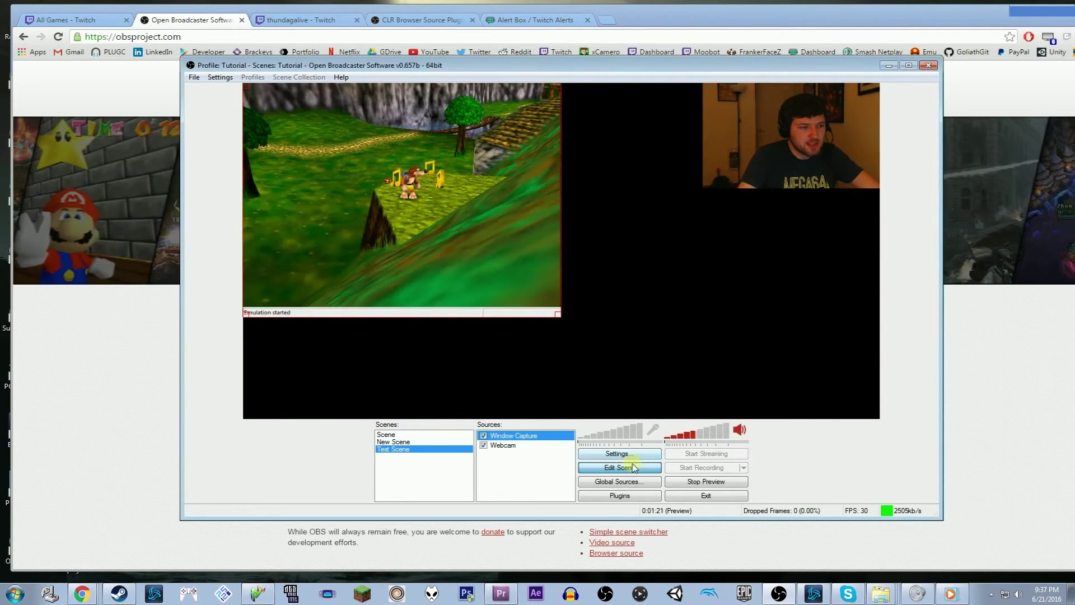
Enlarge the game capture to fill the preview and select the Webcam source
left_click_drag(564, 317, 719, 387)
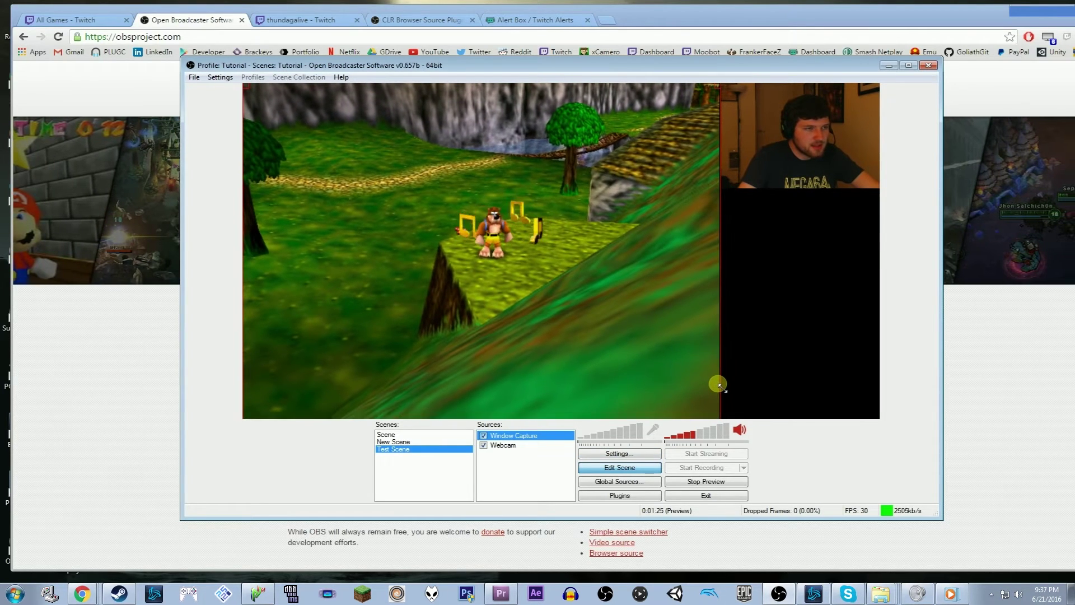
left_click(736, 140)
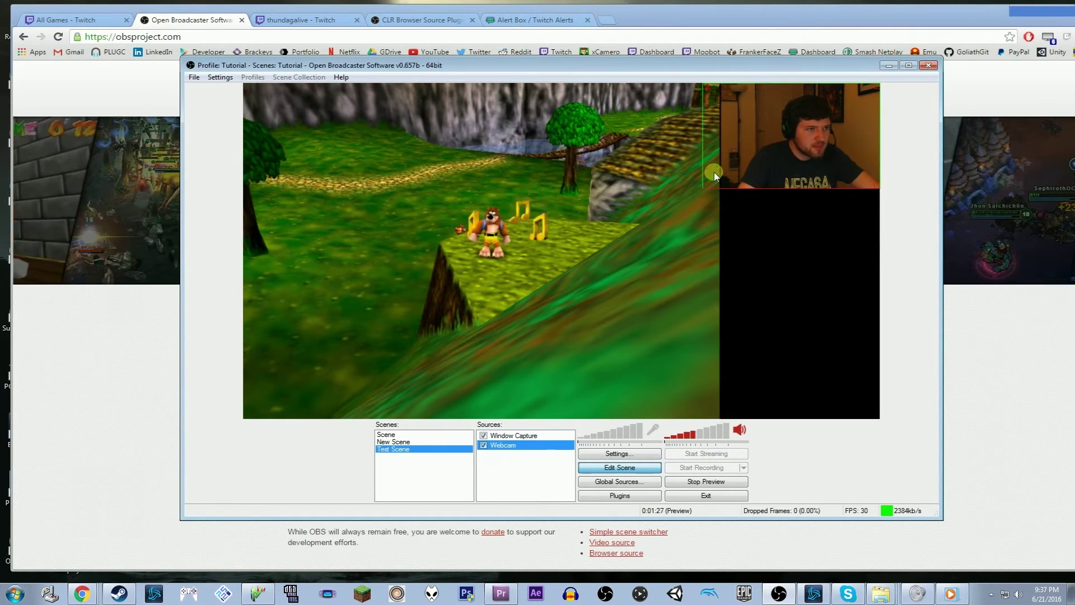
left_click(524, 435)
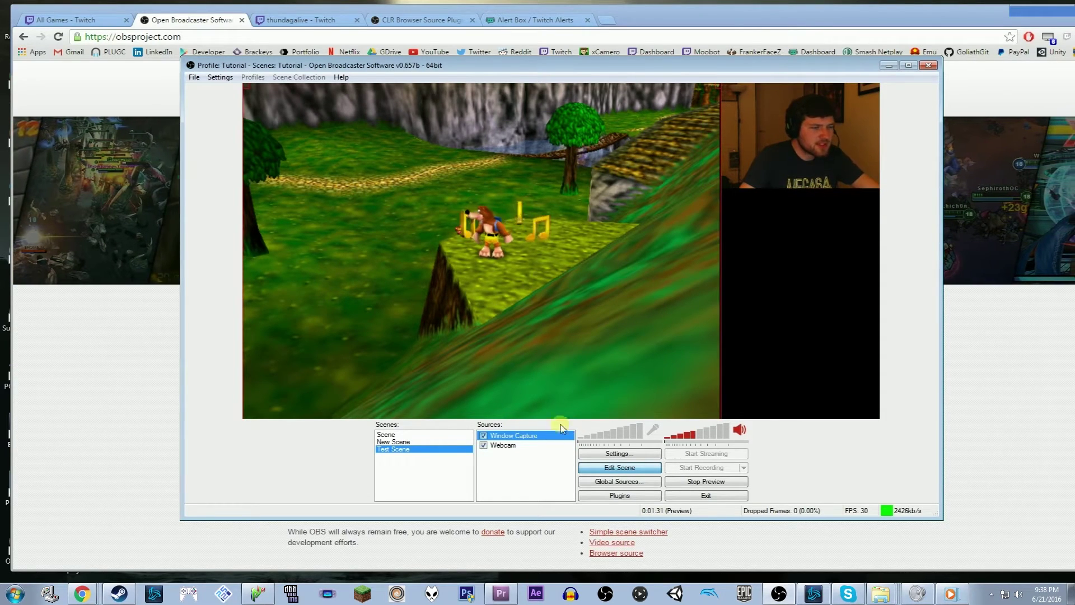
left_click(512, 446)
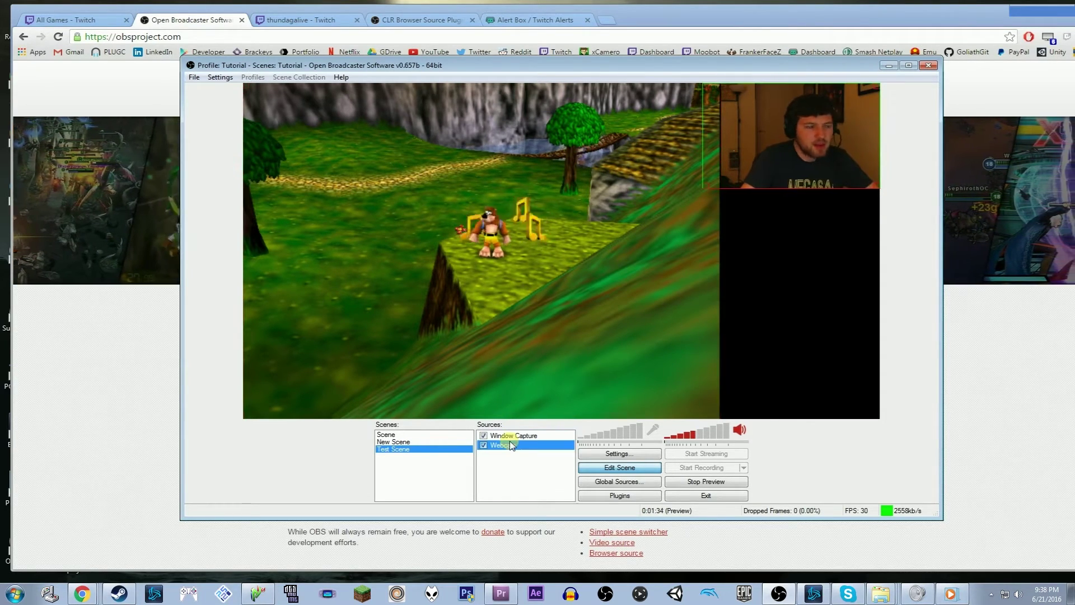
right_click(515, 447)
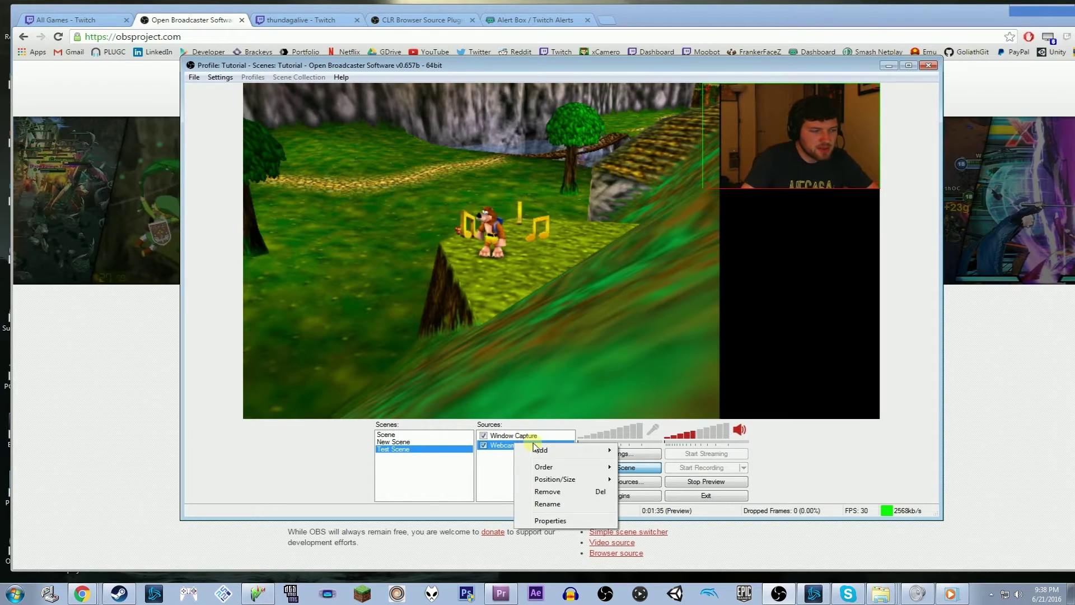
mouse_move(543, 454)
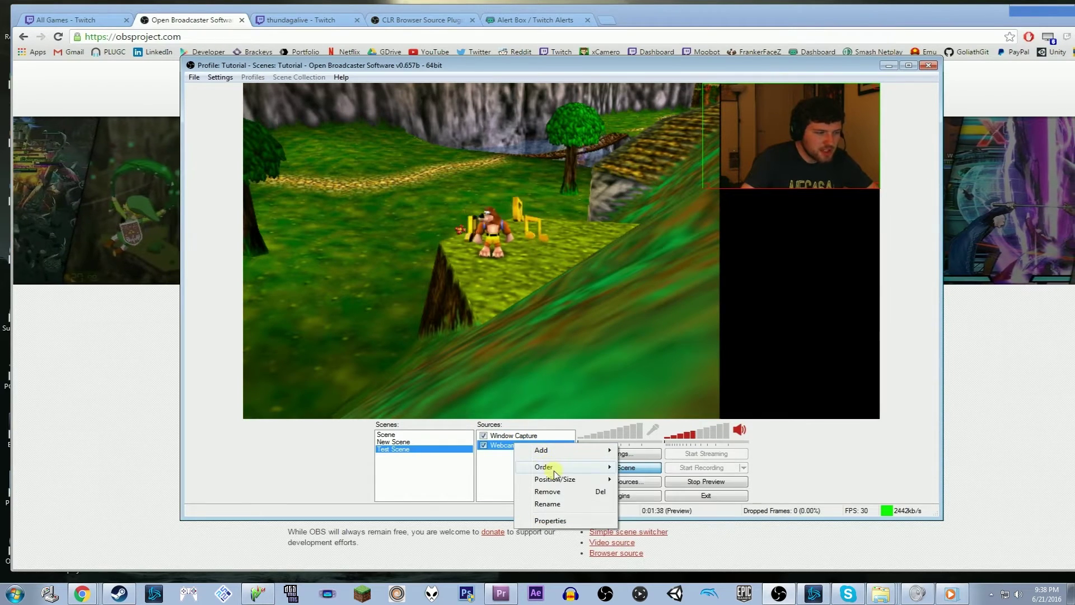
left_click(504, 452)
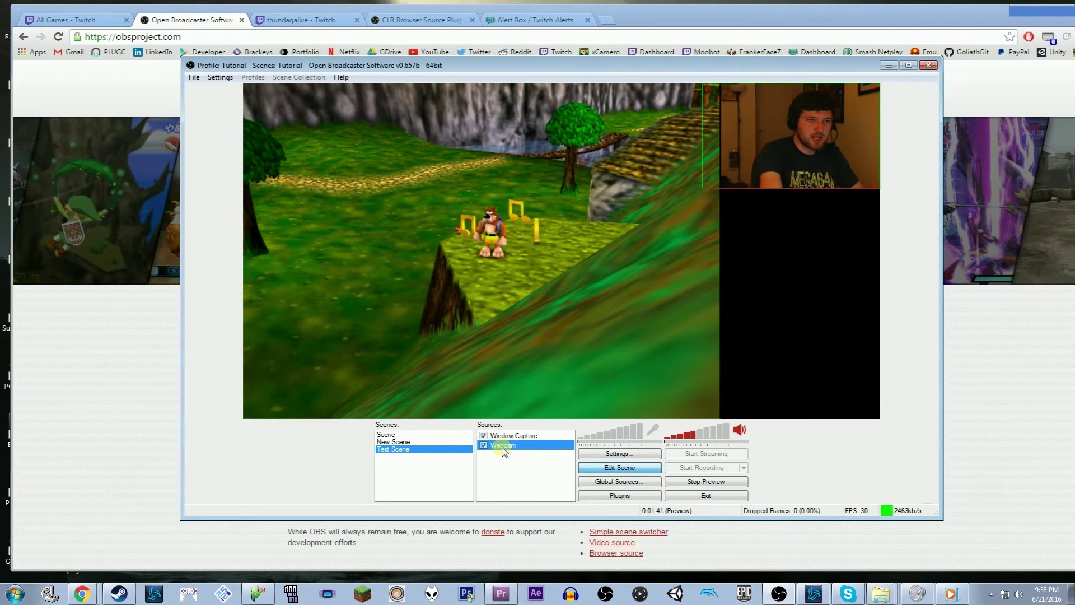
Move Webcam above Window Capture in the layer order and enlarge its box slightly
key("ctrl+Up")
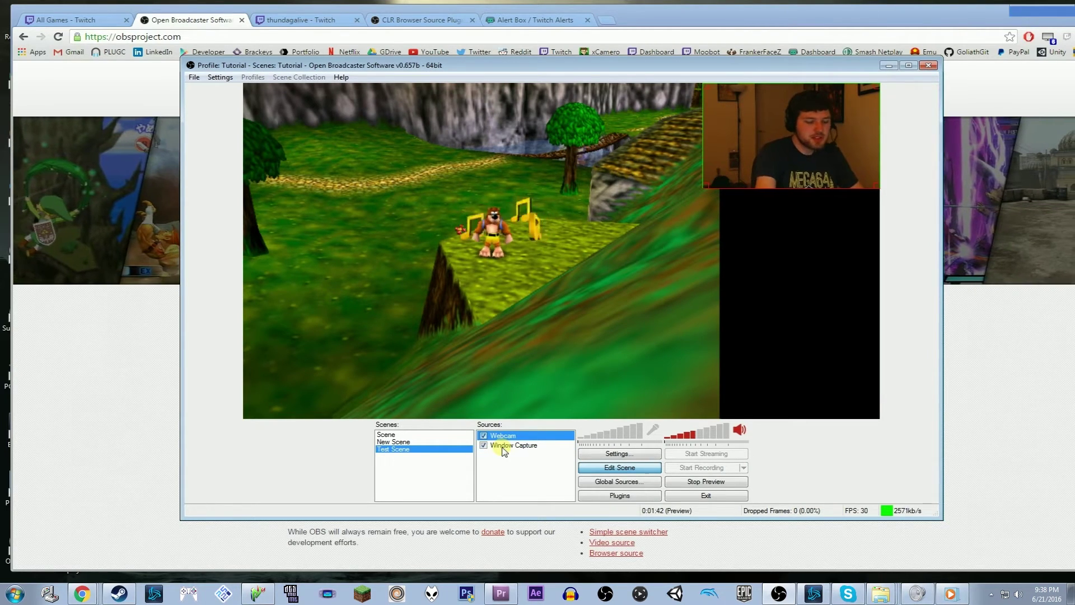
key("ctrl+Down")
key("ctrl+Up")
key("ctrl+Down")
key("ctrl+Up")
key("ctrl+Down")
key("ctrl+Up")
key("ctrl+Down")
key("ctrl+Up")
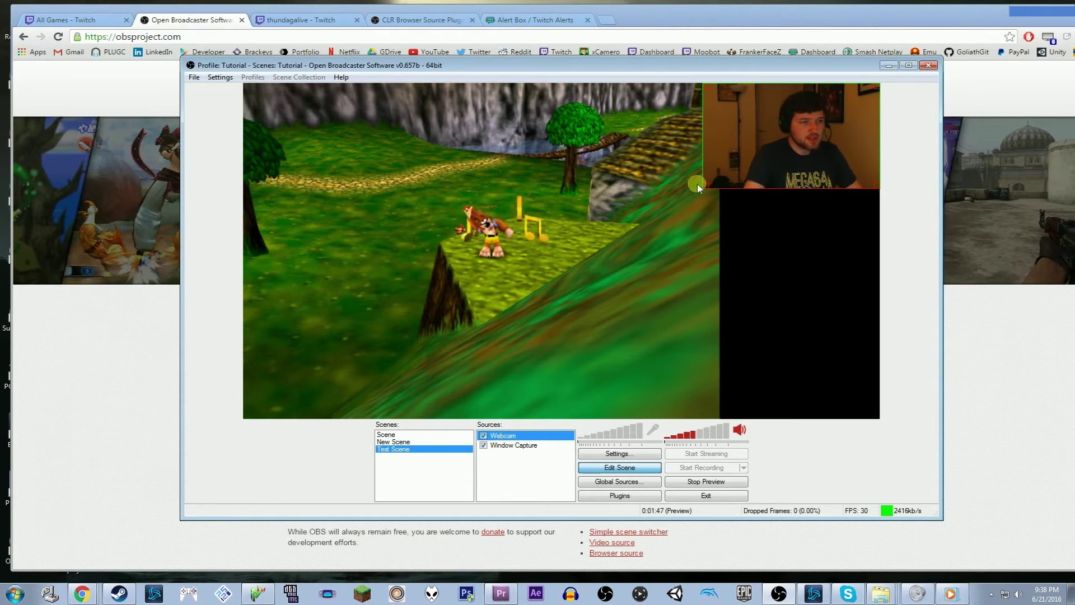
left_click_drag(705, 185, 690, 190)
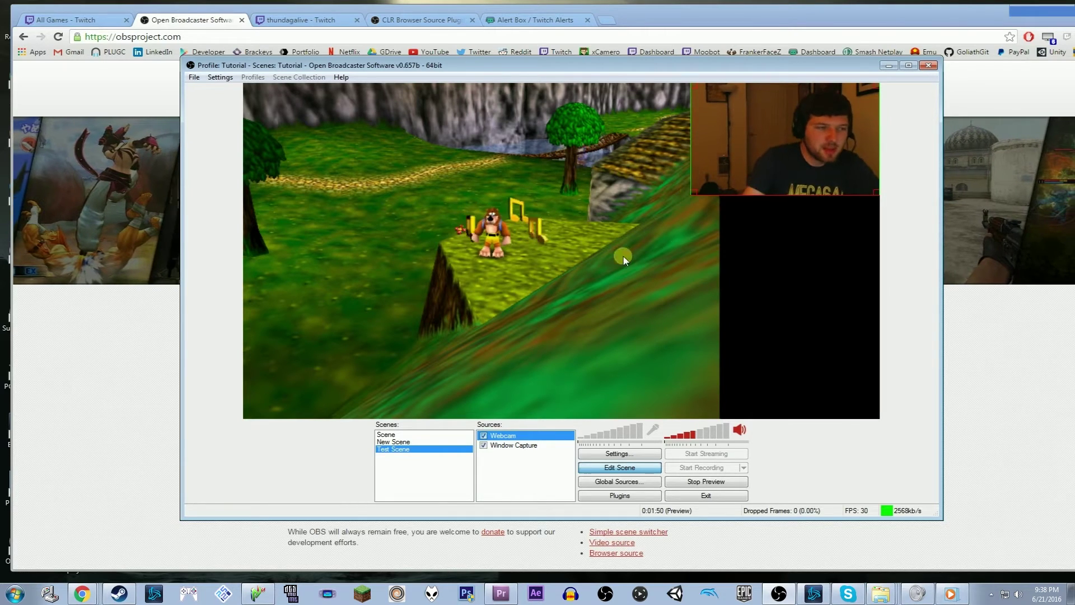
Add an Image source named Image that loads the 4-3 overlay.png file
right_click(509, 473)
mouse_move(555, 477)
left_click(618, 502)
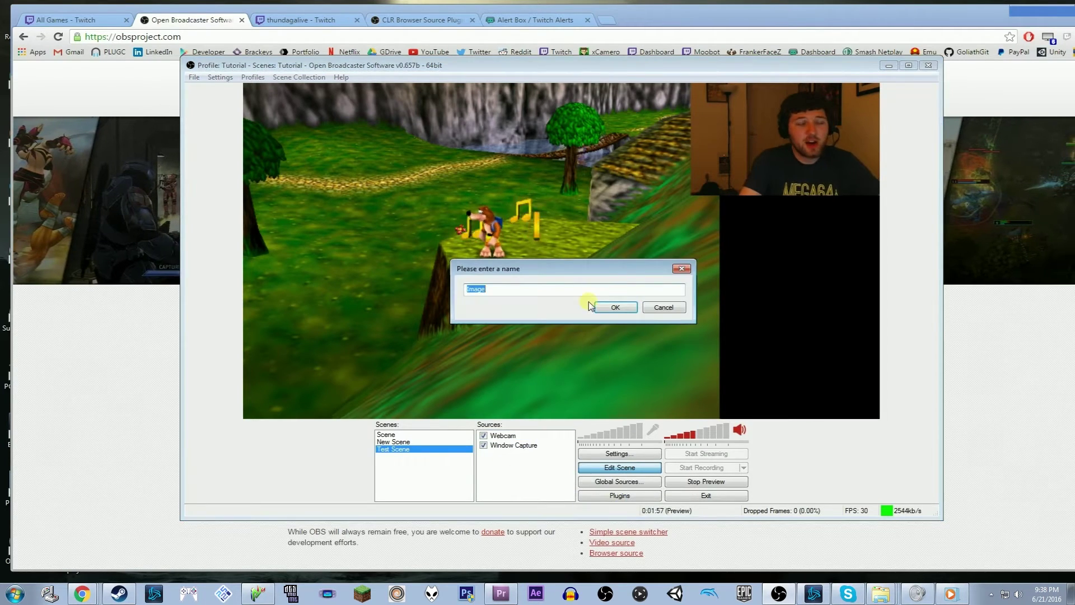
left_click(615, 307)
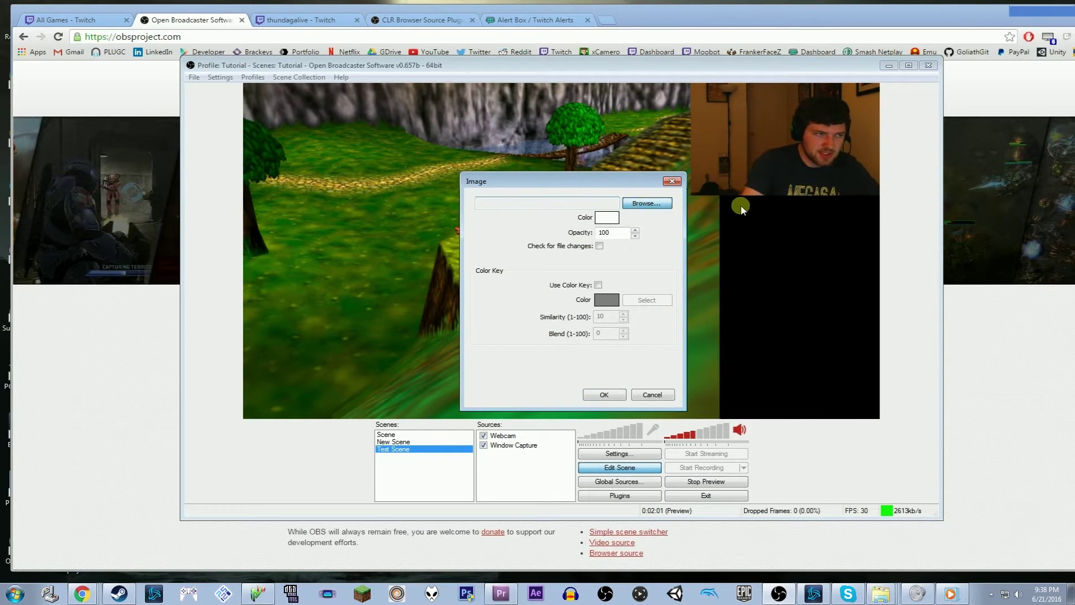
left_click(720, 200)
left_click(647, 203)
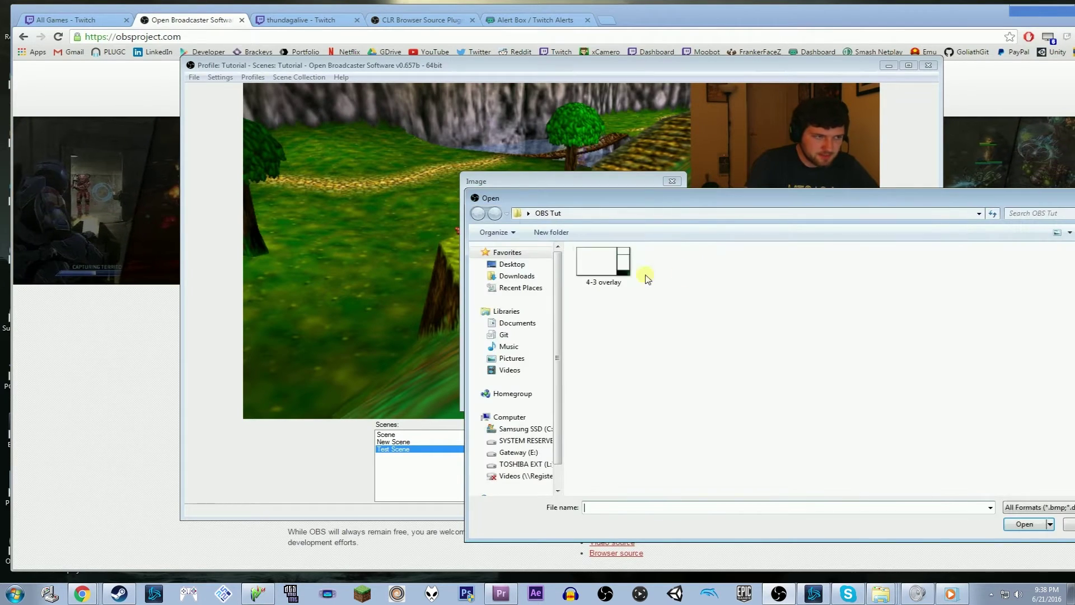
left_click(622, 269)
left_click(1021, 524)
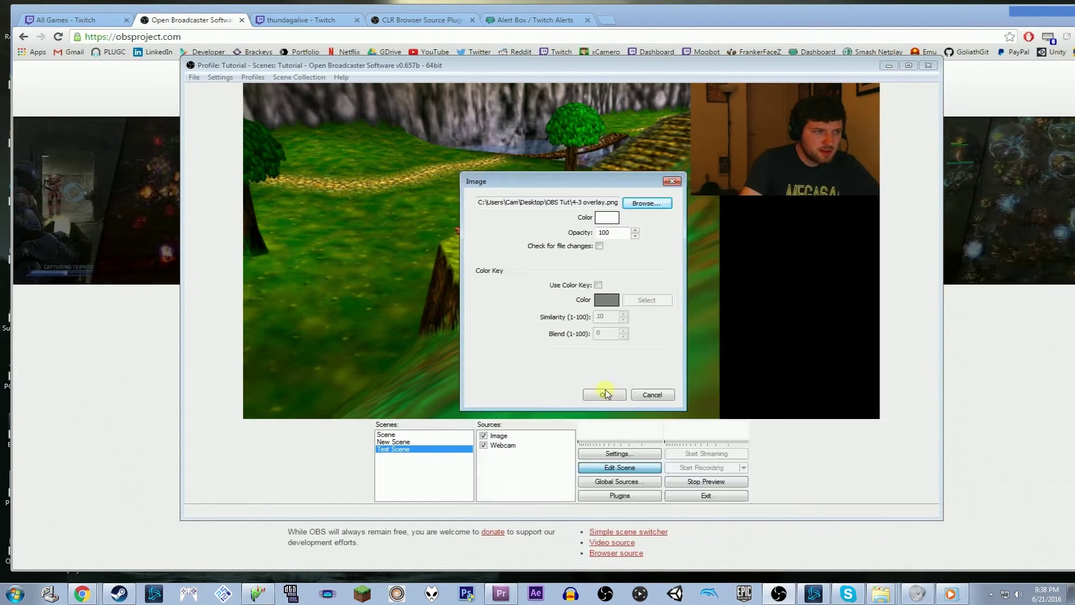
left_click(605, 391)
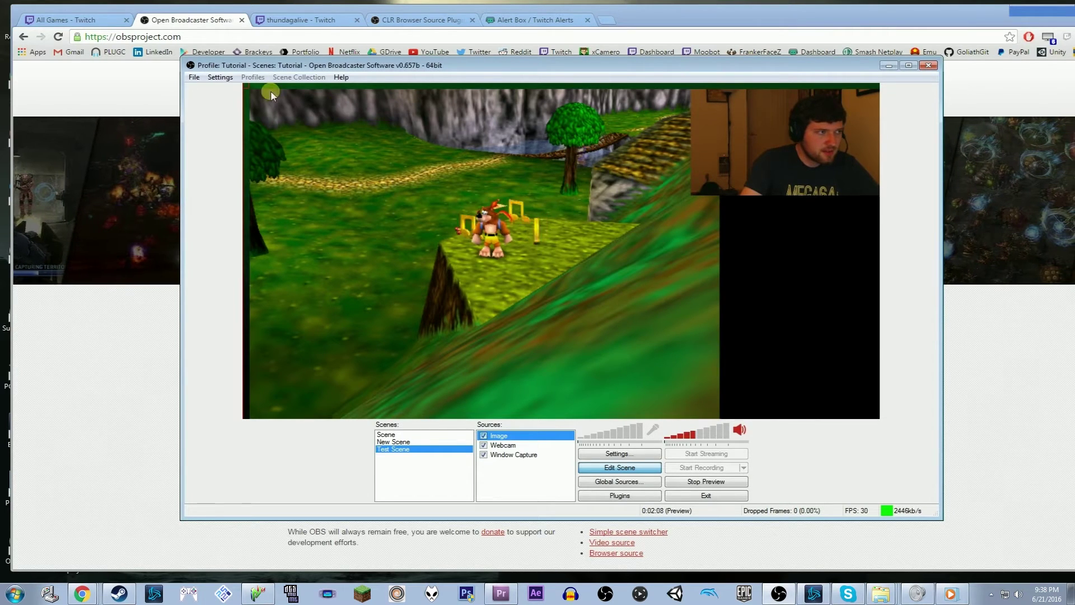
Stretch the overlay across the canvas and fit the webcam into its camera frame
left_click_drag(271, 95, 358, 139)
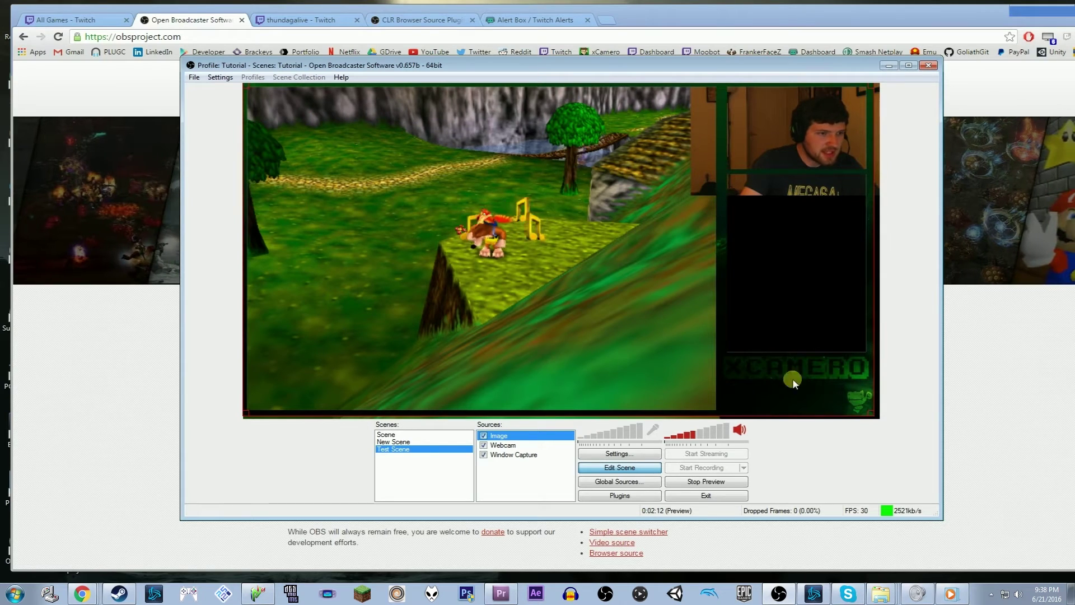
left_click_drag(875, 417, 882, 419)
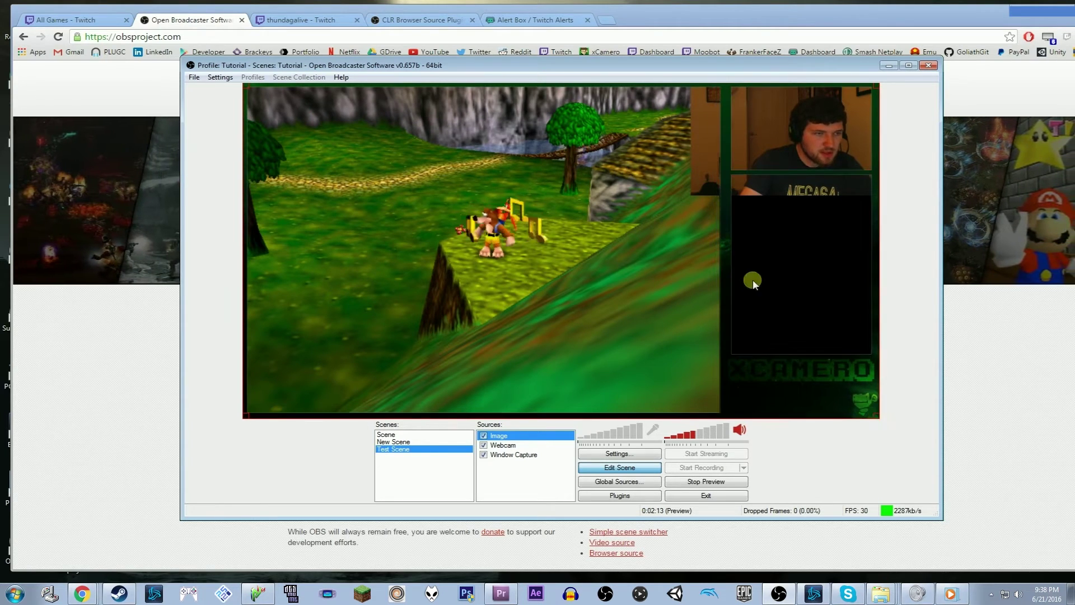
left_click(503, 445)
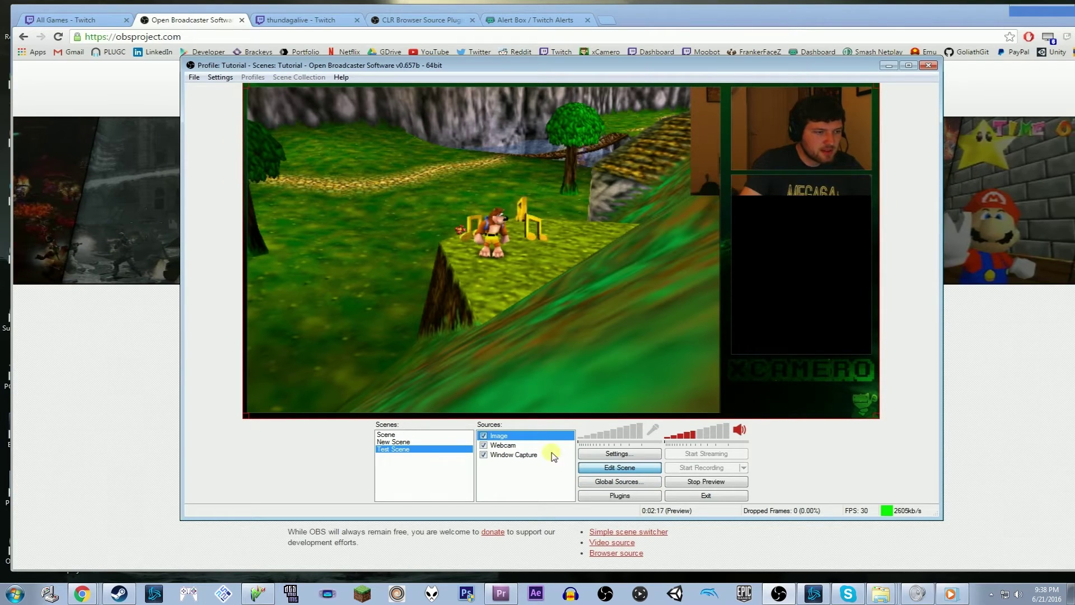
left_click_drag(690, 193, 752, 167)
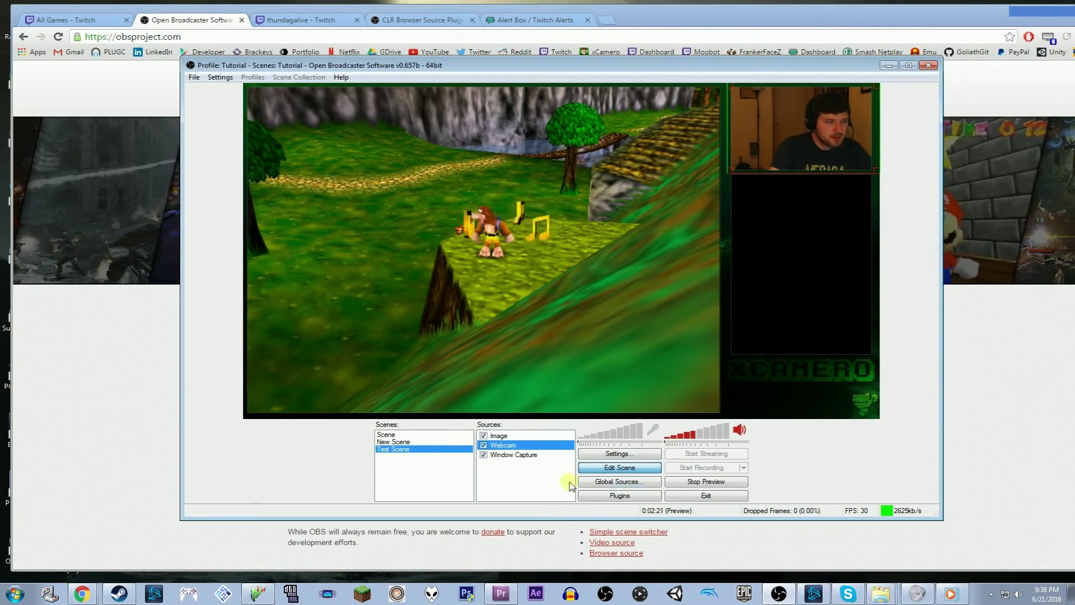
Check the Image, Webcam and game capture sources, leave Edit Scene mode and stop the preview
left_click(505, 472)
left_click(506, 436)
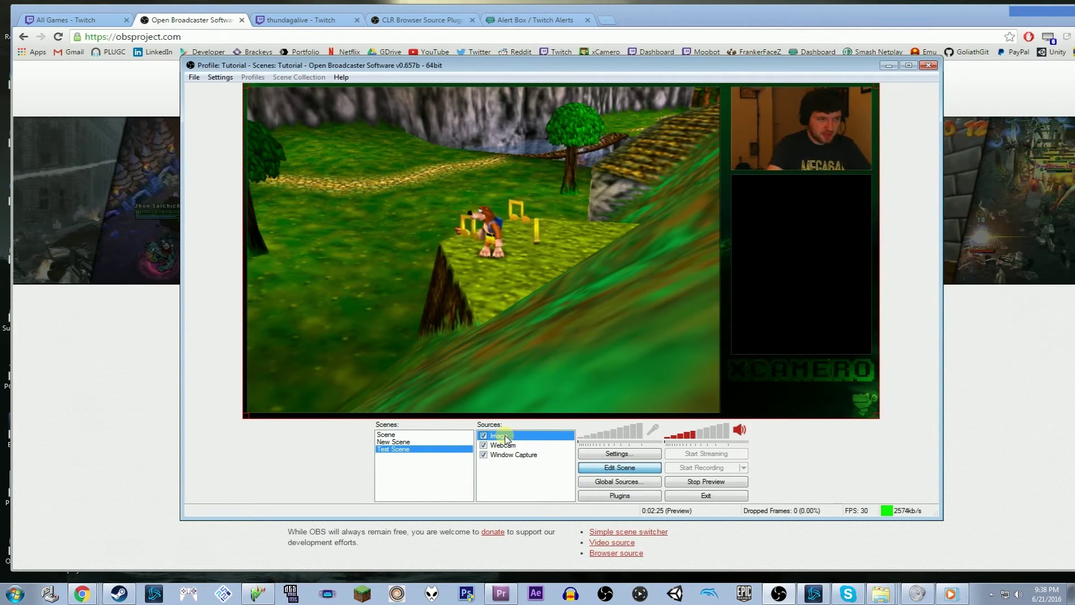
left_click(507, 446)
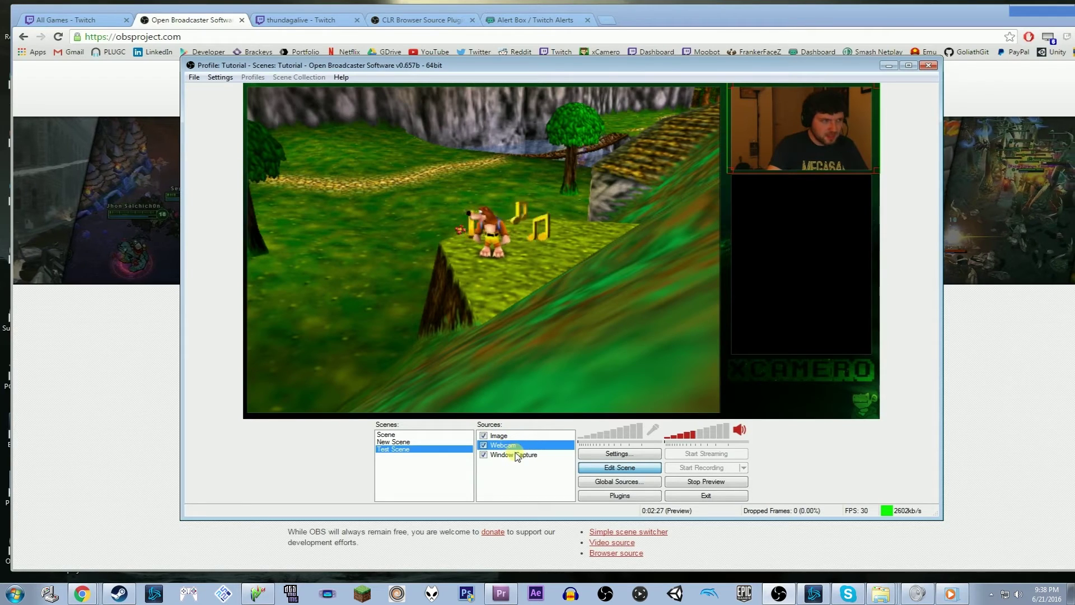
left_click(516, 455)
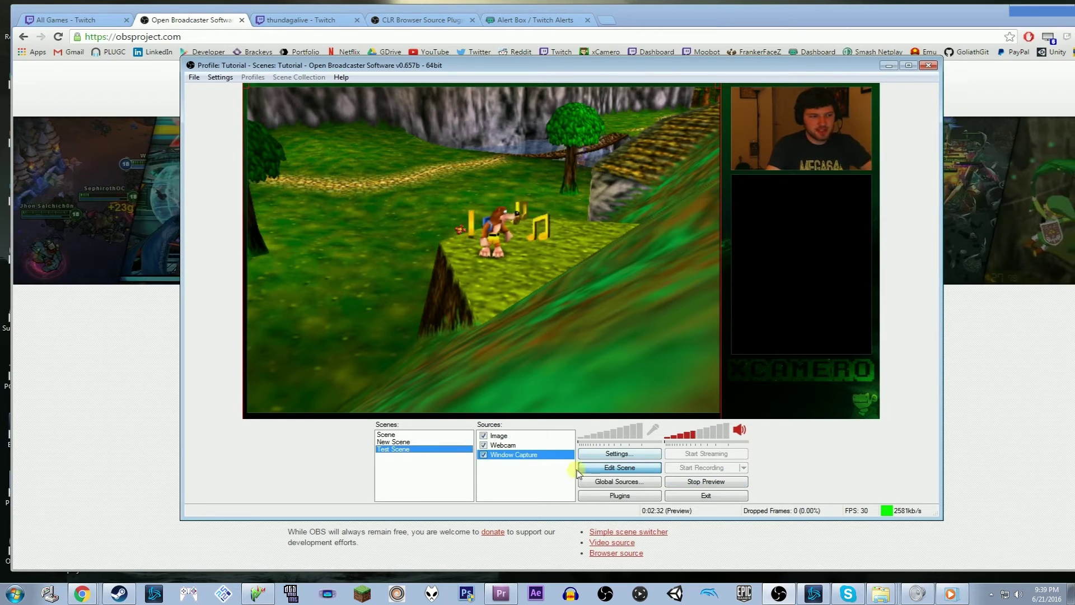
left_click(598, 470)
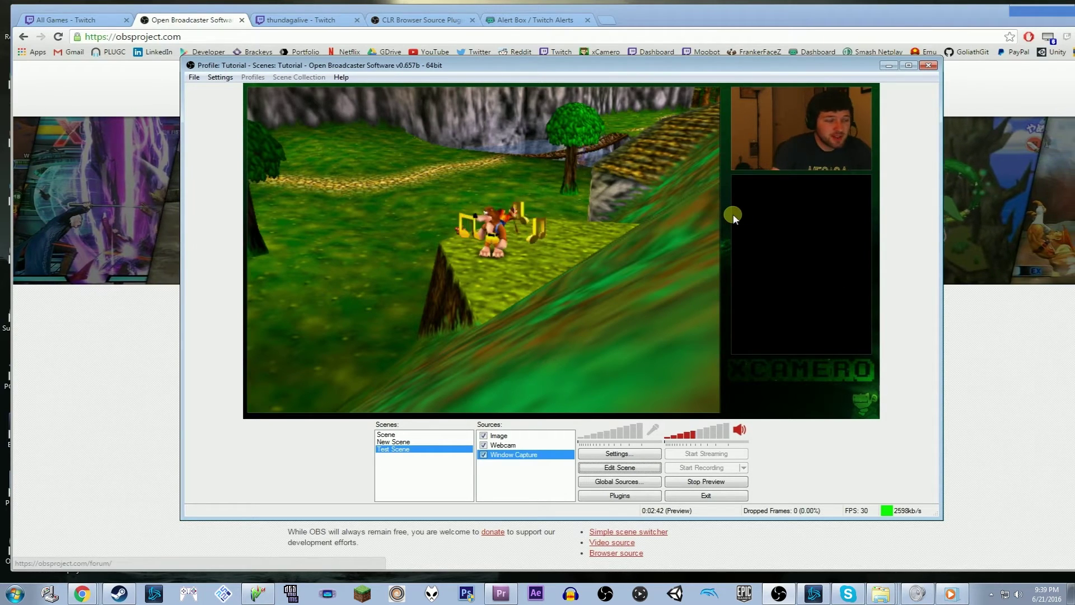
left_click(697, 481)
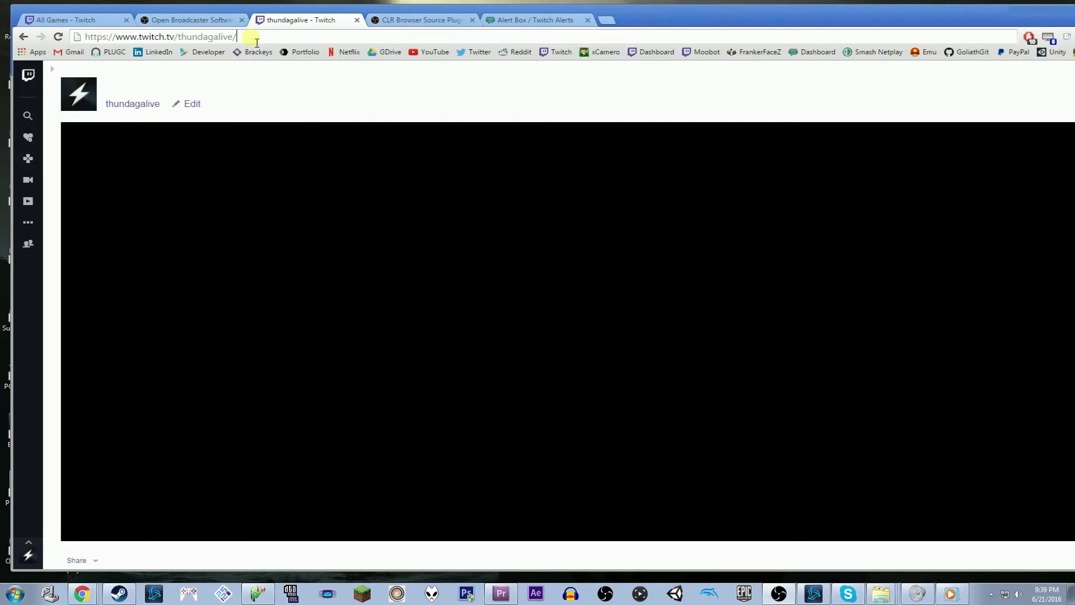
Load the channel's /dashboard page, open the Stream Key section and ask to show the key
type("/dashboard")
key("Return")
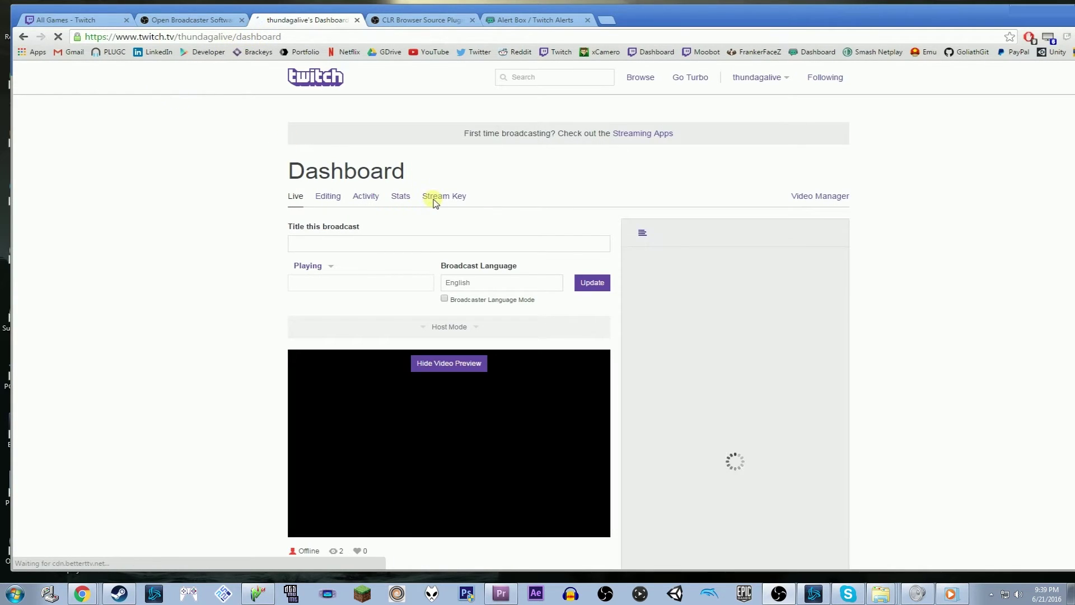
left_click(435, 201)
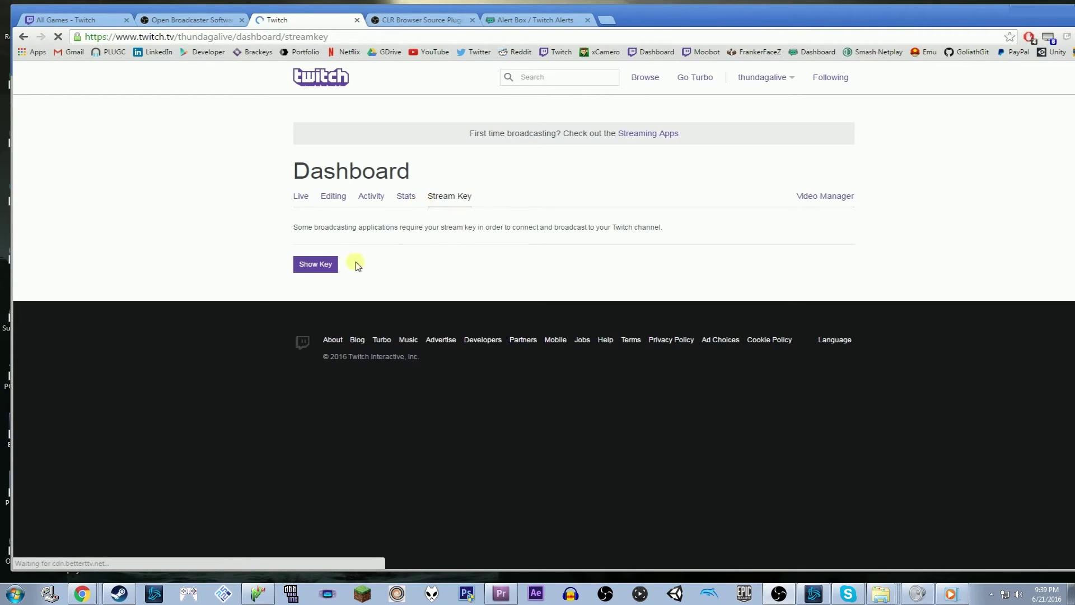
left_click(316, 266)
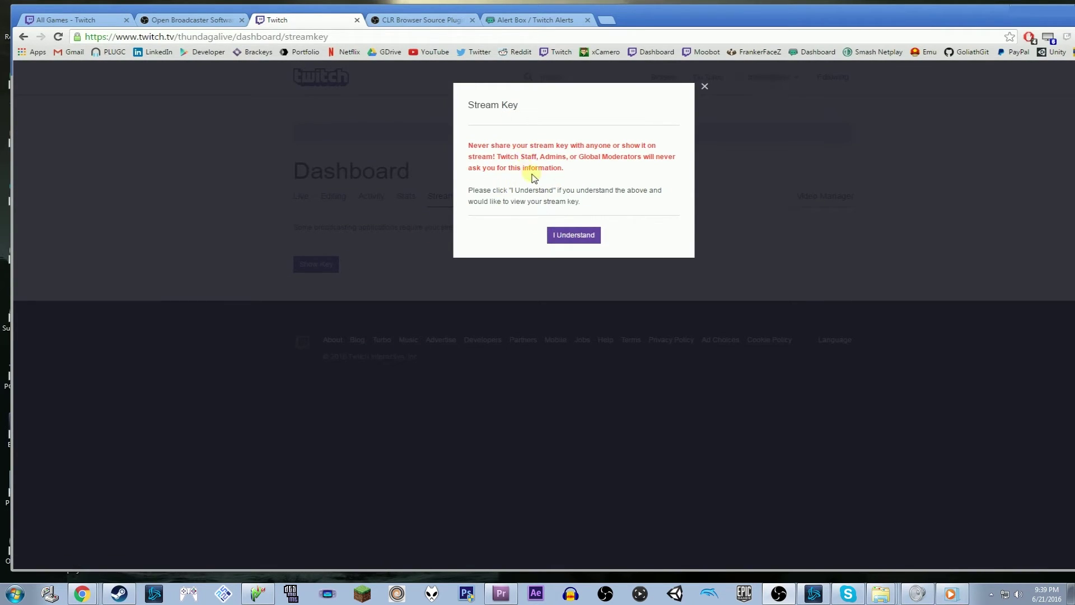
Acknowledge the stream key warning and bring up OBS's Broadcast Settings page
left_click(564, 234)
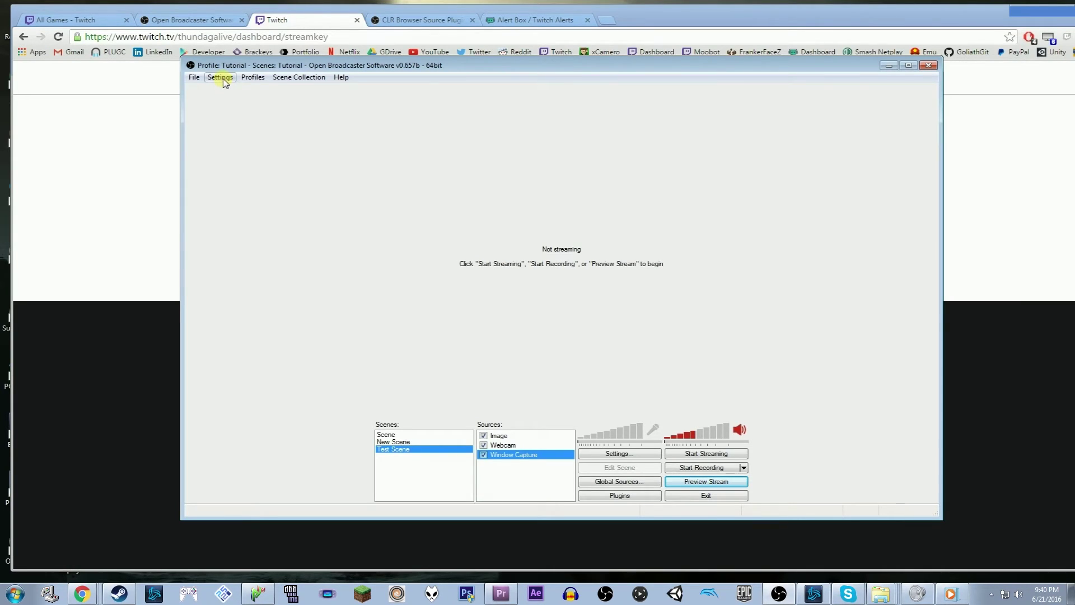
left_click(222, 79)
left_click(224, 89)
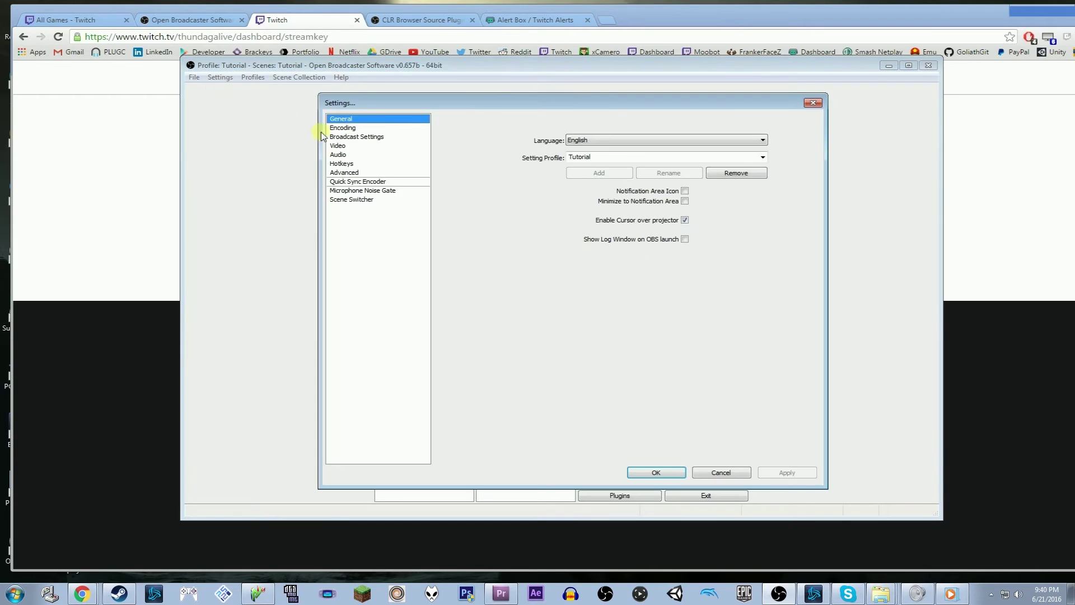
left_click(341, 138)
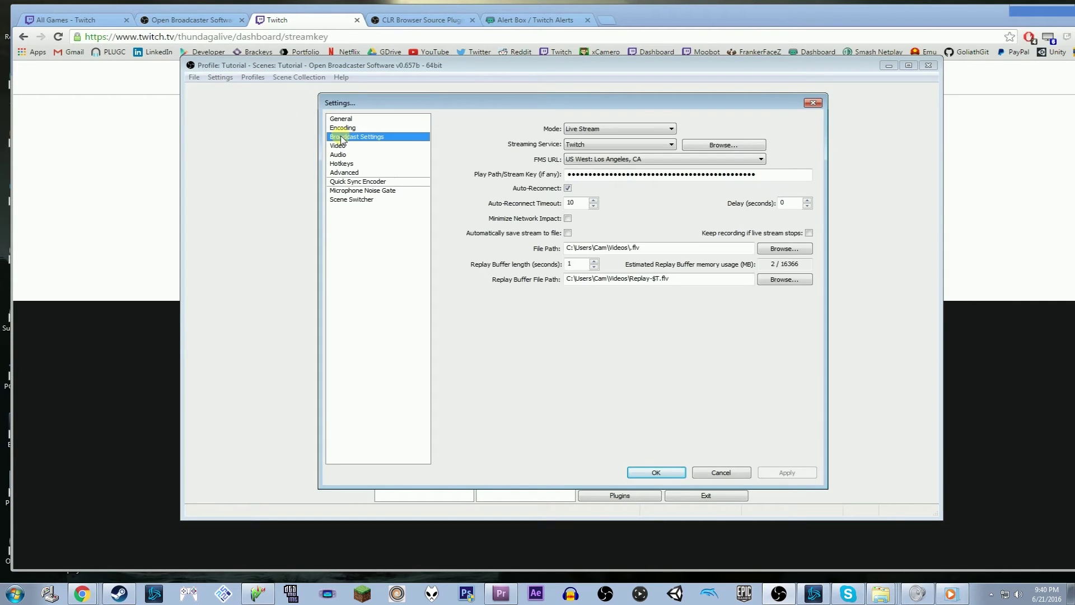
Stream to Twitch via the US West: Los Angeles, CA server with the pasted stream key, and apply
left_click(625, 146)
left_click(612, 148)
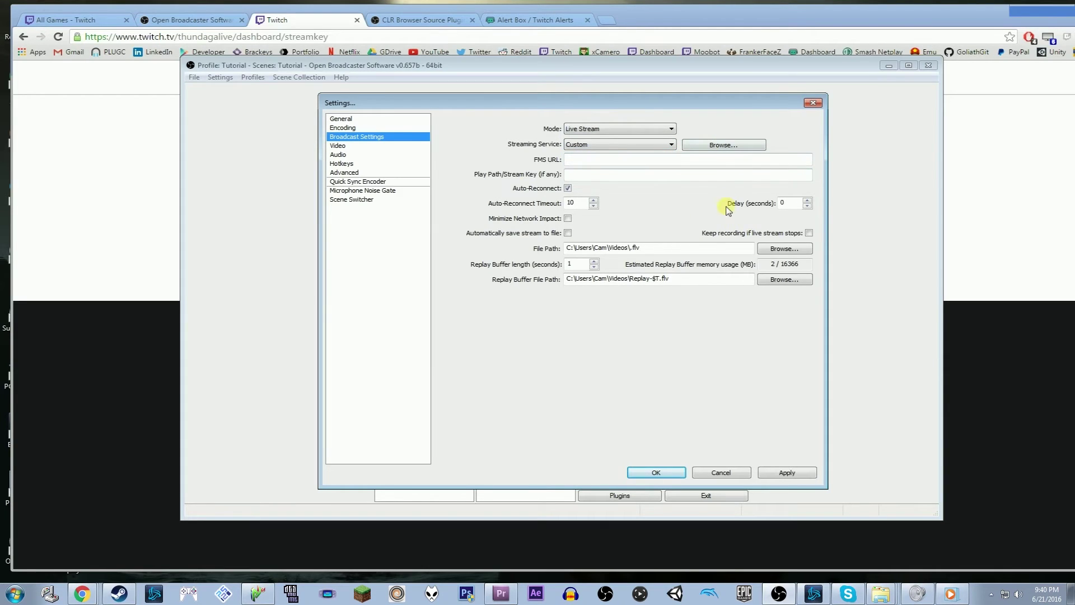
left_click(619, 144)
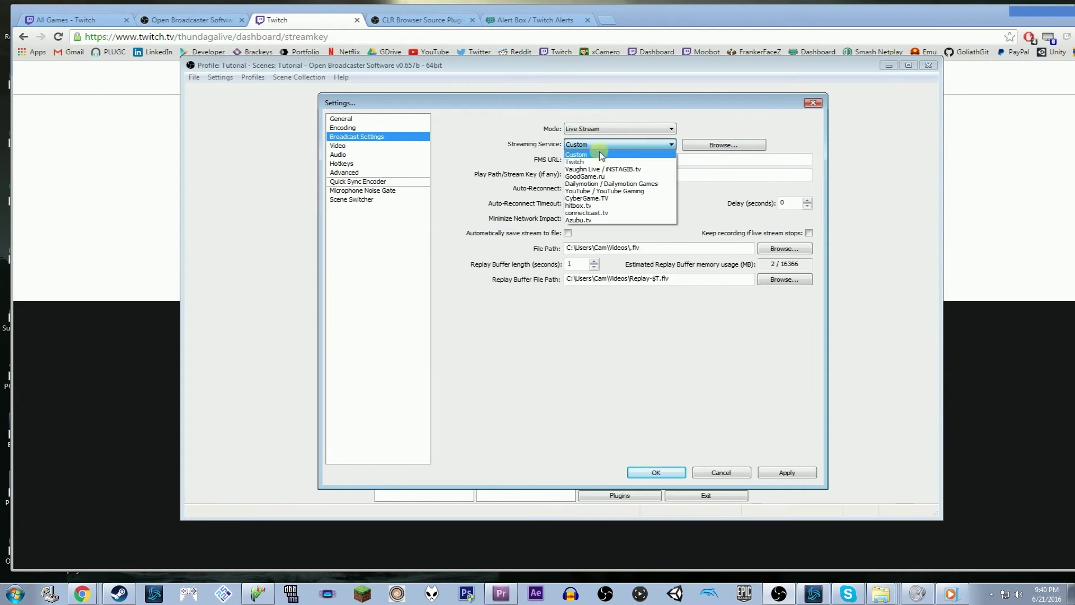
left_click(582, 162)
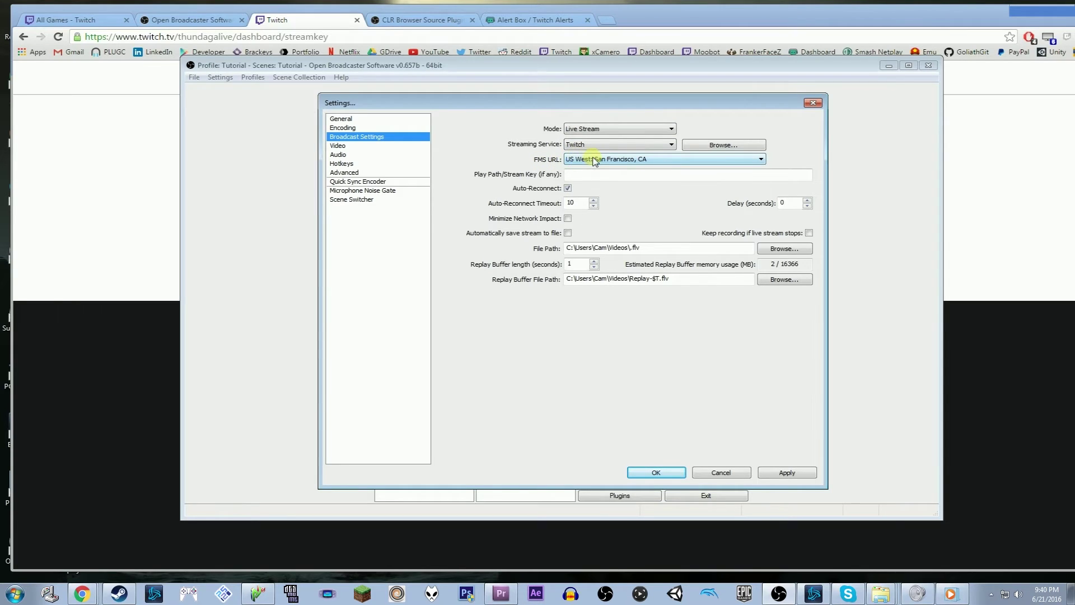
left_click(594, 161)
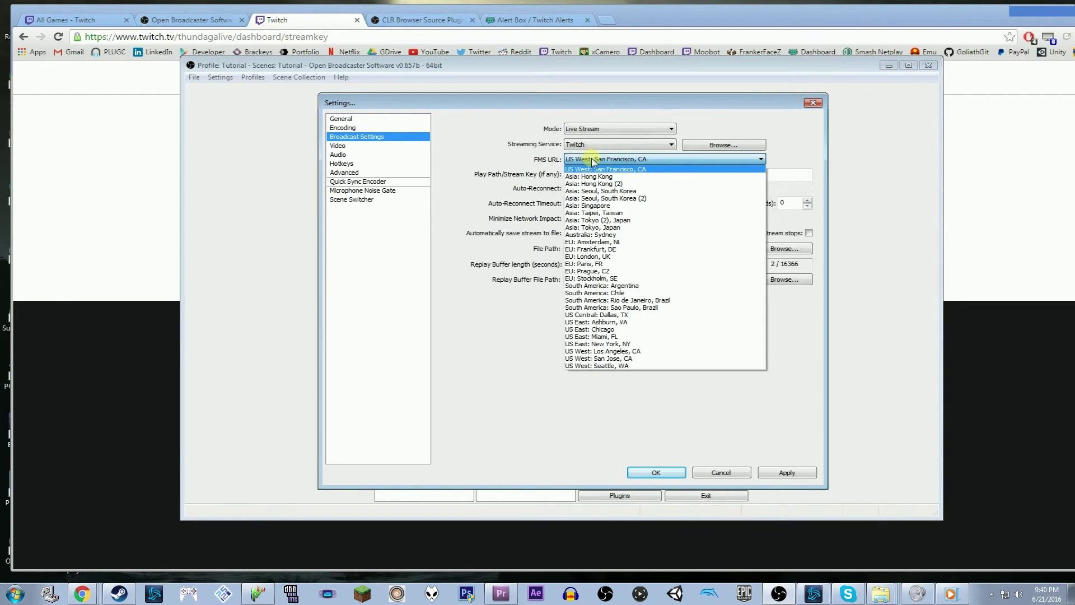
left_click(620, 352)
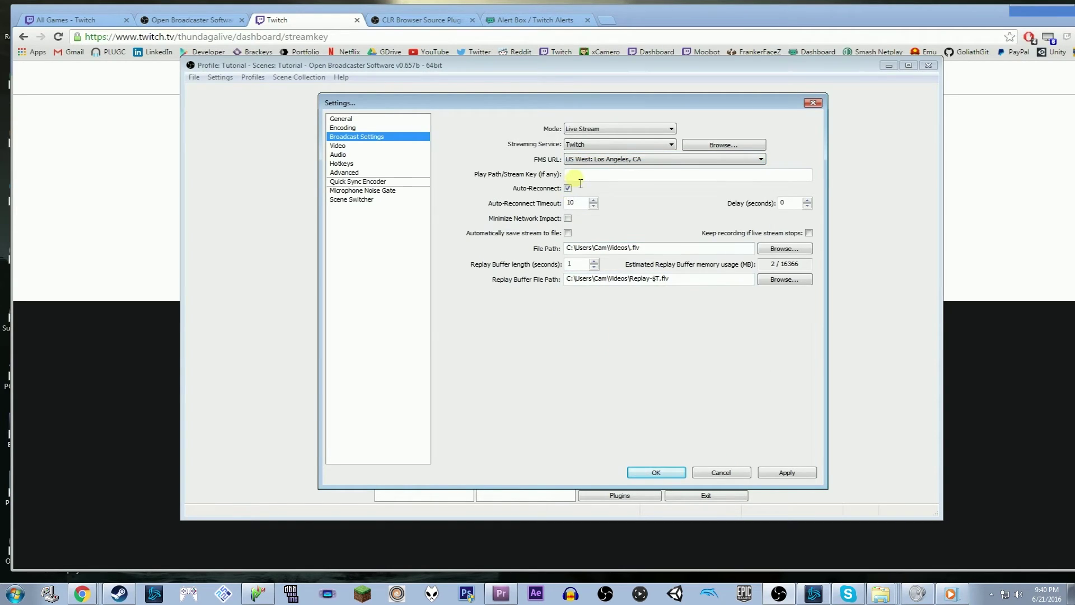
key("ctrl+v")
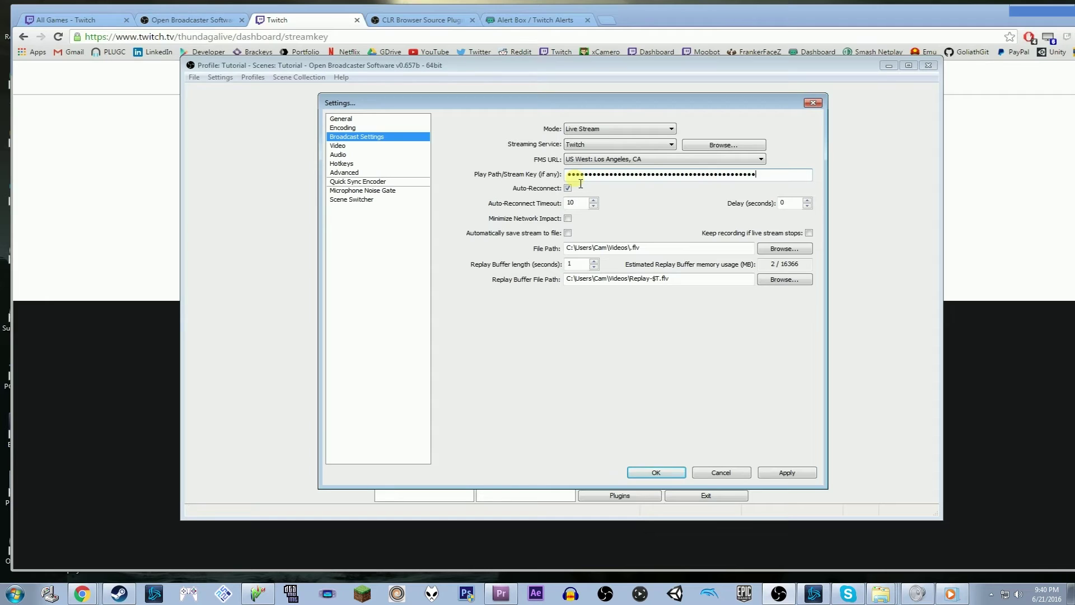
left_click(785, 472)
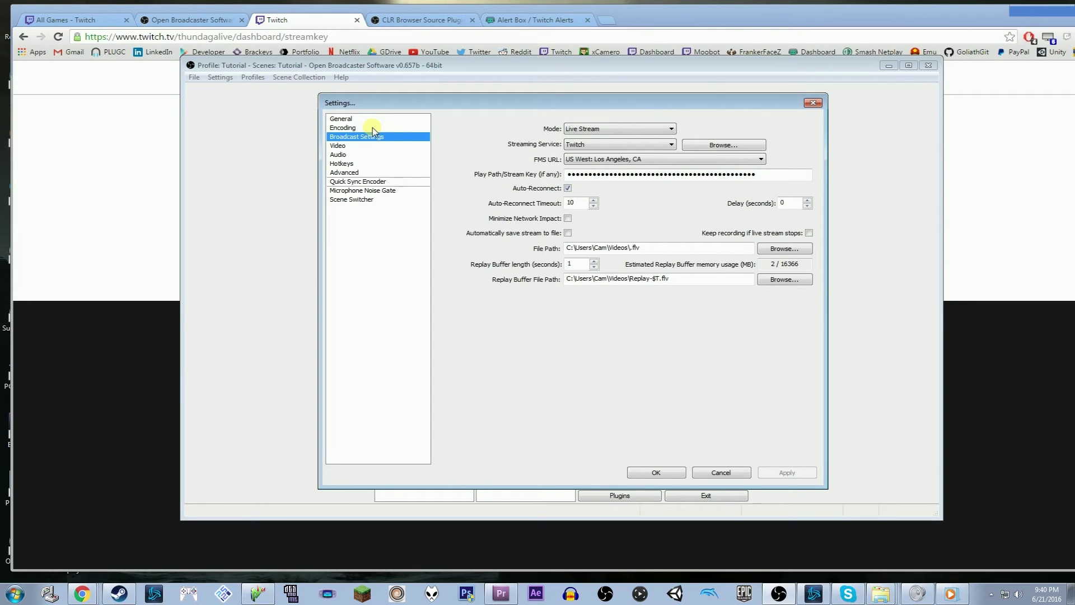
Show the Encoding settings and confirm Max Bitrate stays at 2500 kb/s
left_click(355, 130)
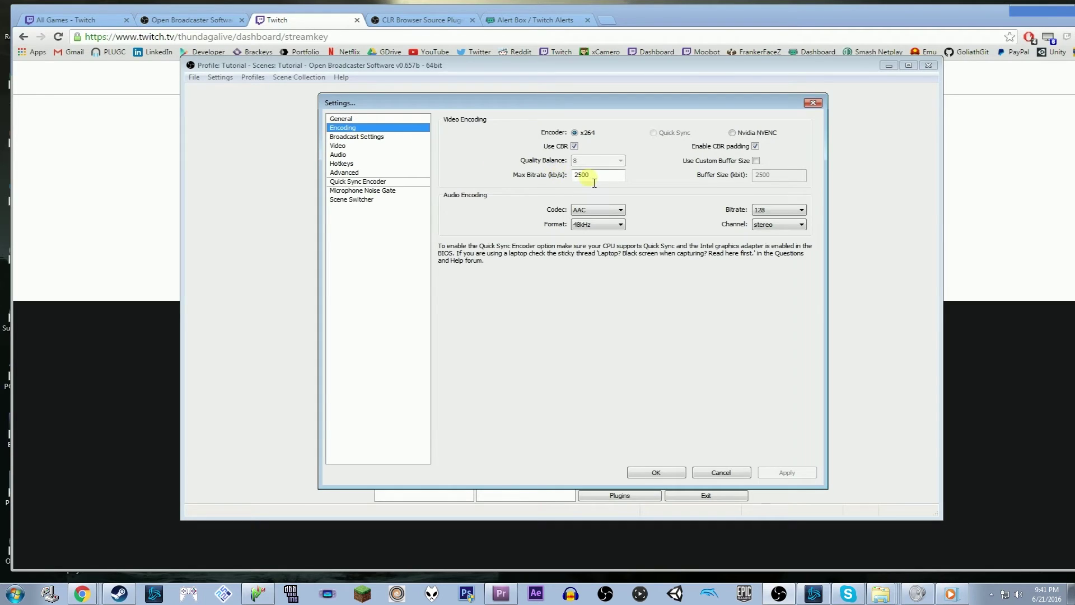
double_click(576, 176)
left_click(612, 178)
double_click(609, 175)
left_click(602, 173)
Review the Video (1280x720, 30 FPS) and Encoding pages, ending back on Broadcast Settings
left_click(355, 146)
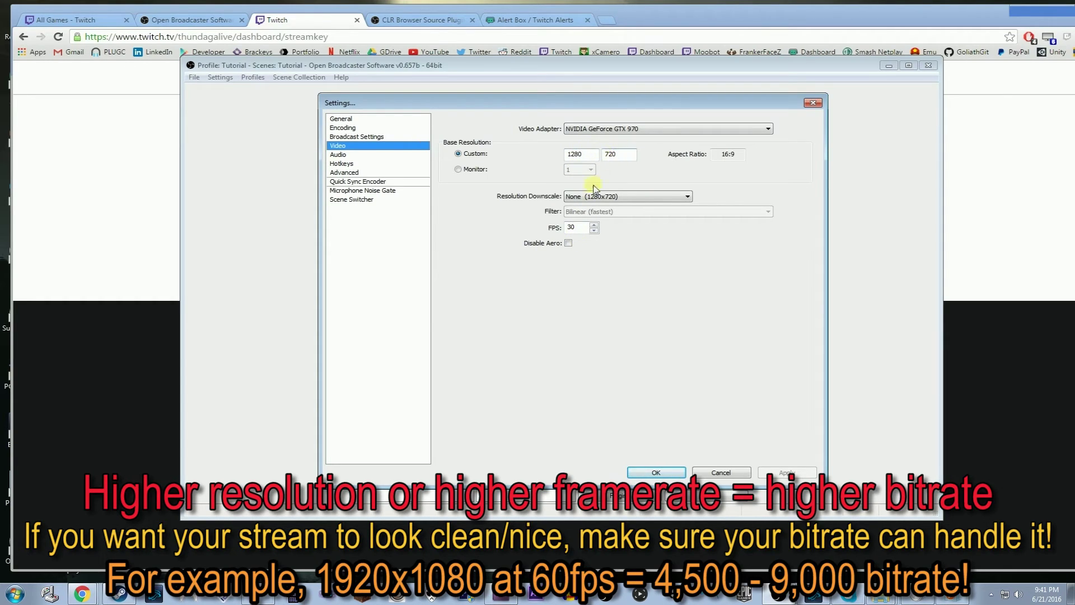
left_click(353, 128)
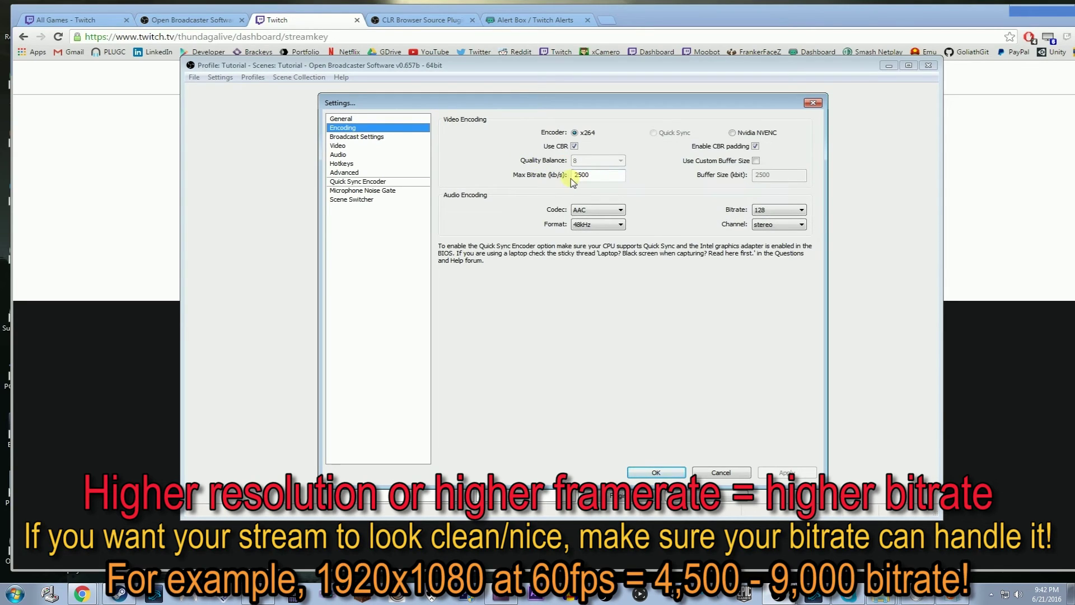
left_click(372, 137)
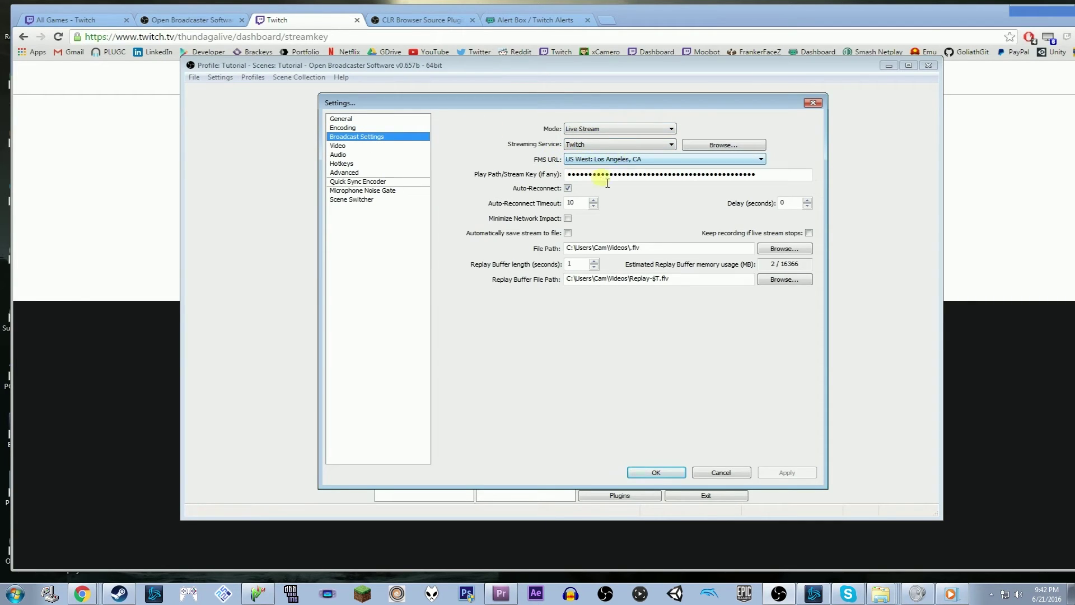
left_click(367, 129)
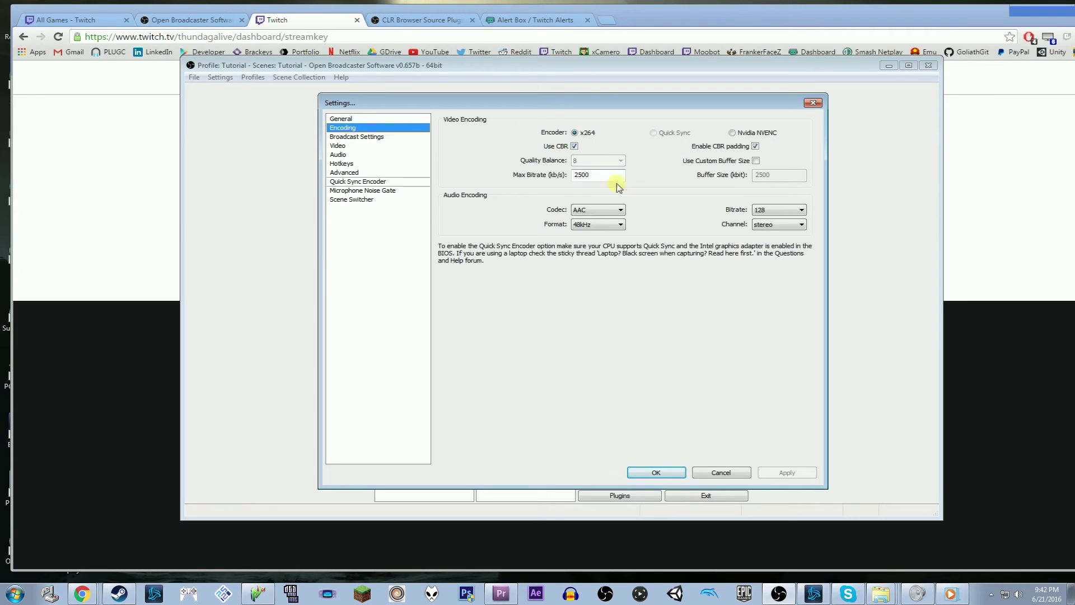
left_click(346, 145)
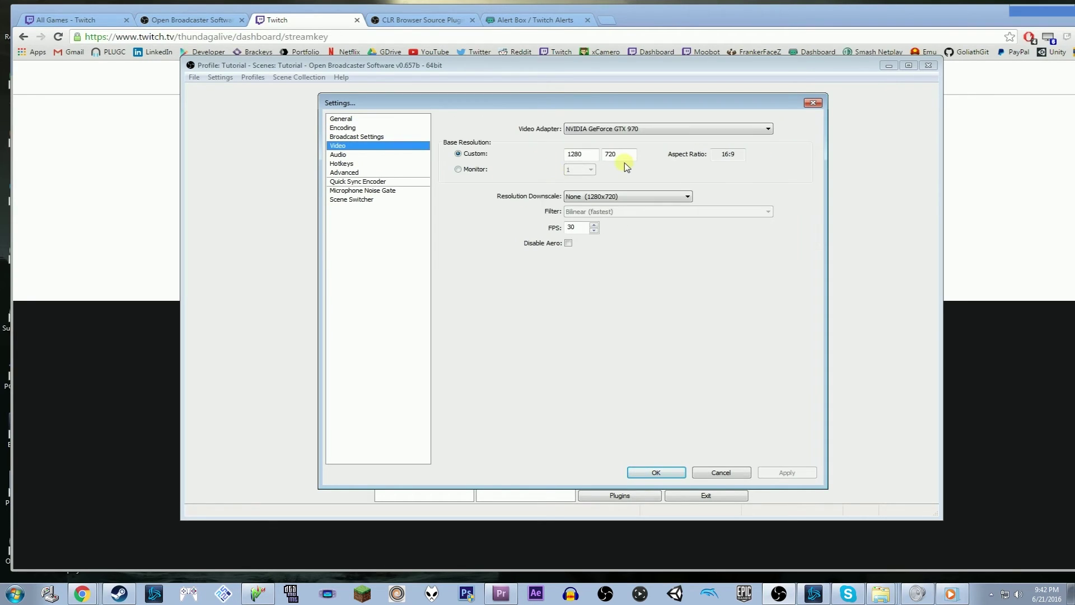
left_click(358, 128)
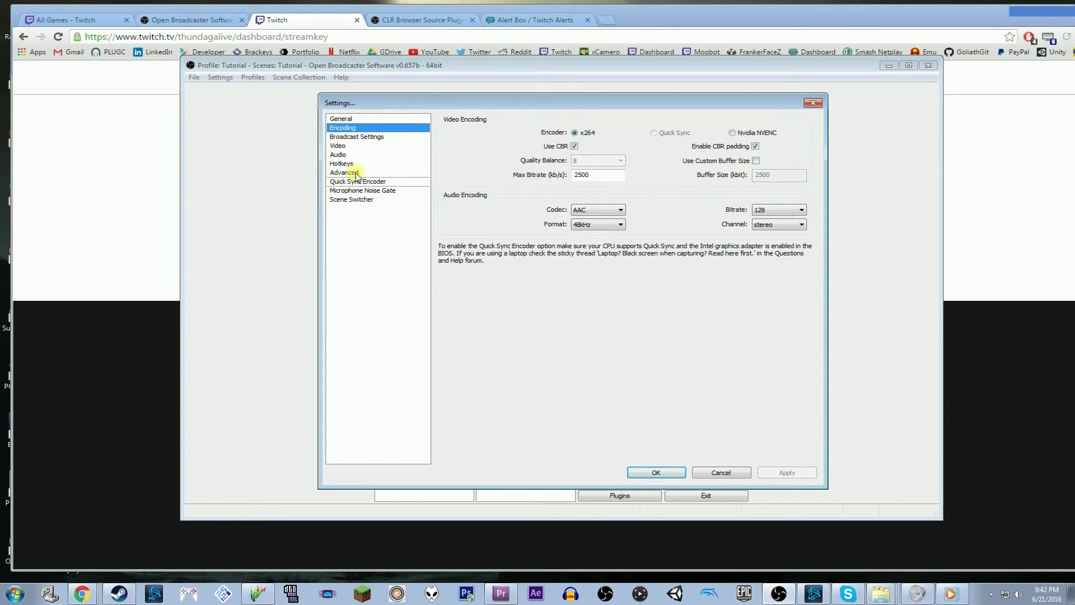
left_click(339, 137)
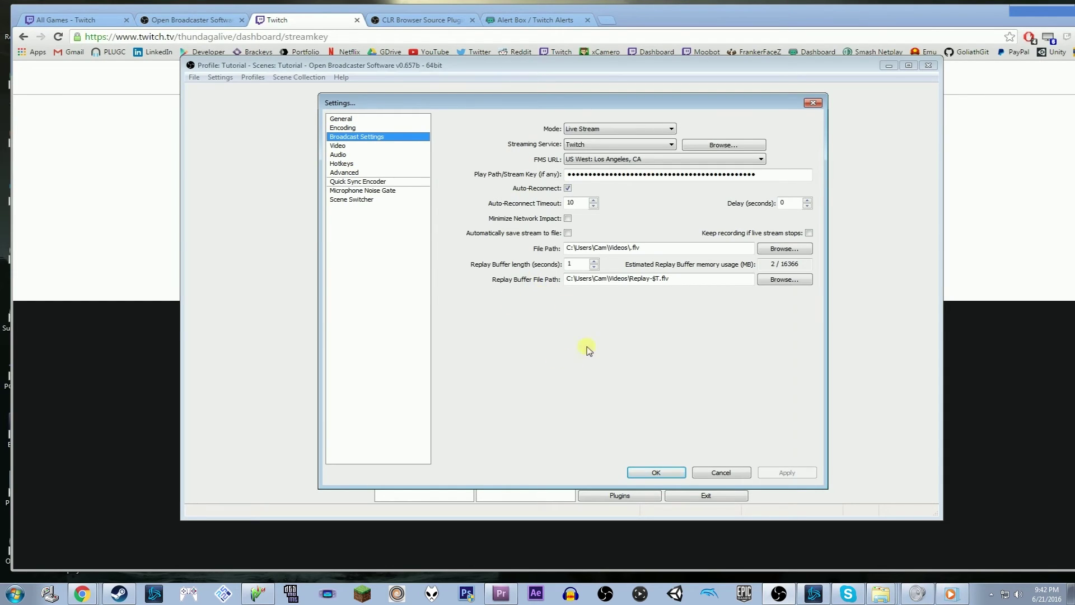
In Advanced settings, keep the main encoding profile, set Keyframe Interval to 2, and apply
left_click(343, 173)
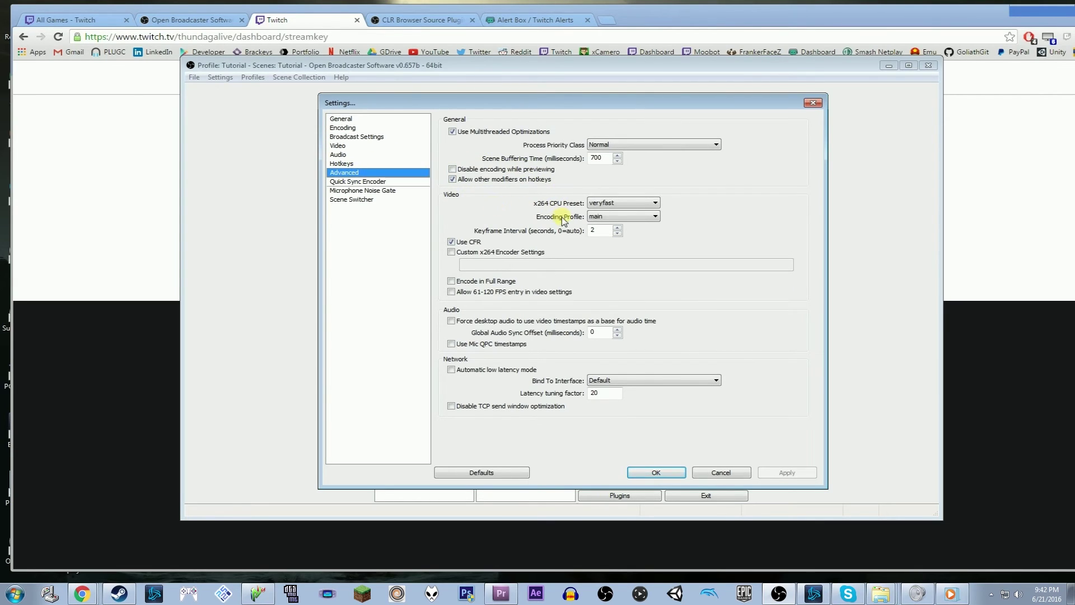
left_click(599, 220)
left_click(600, 227)
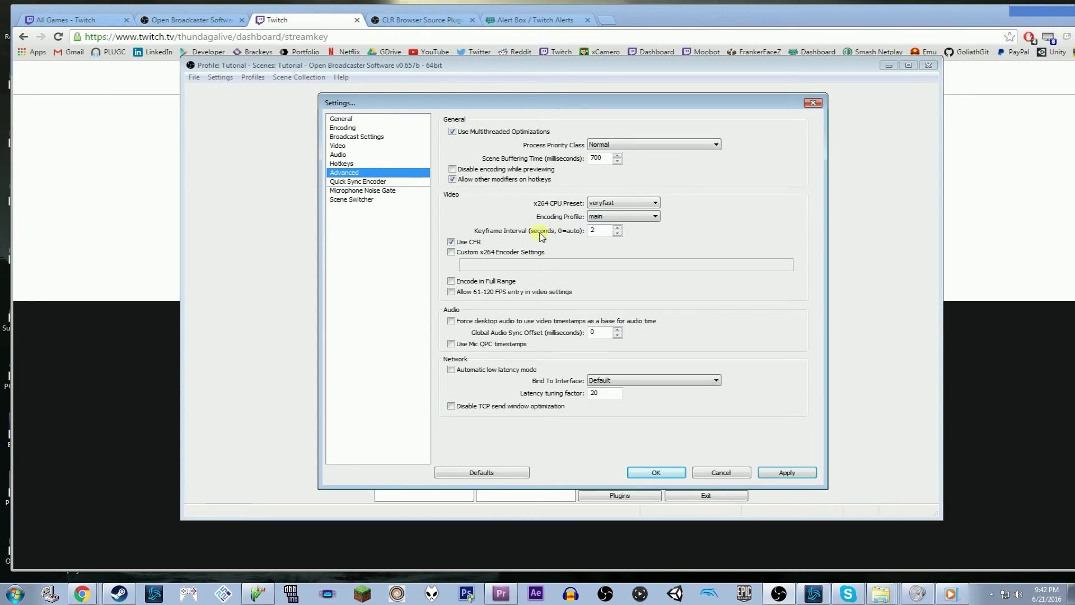
double_click(594, 231)
type("2")
left_click(795, 472)
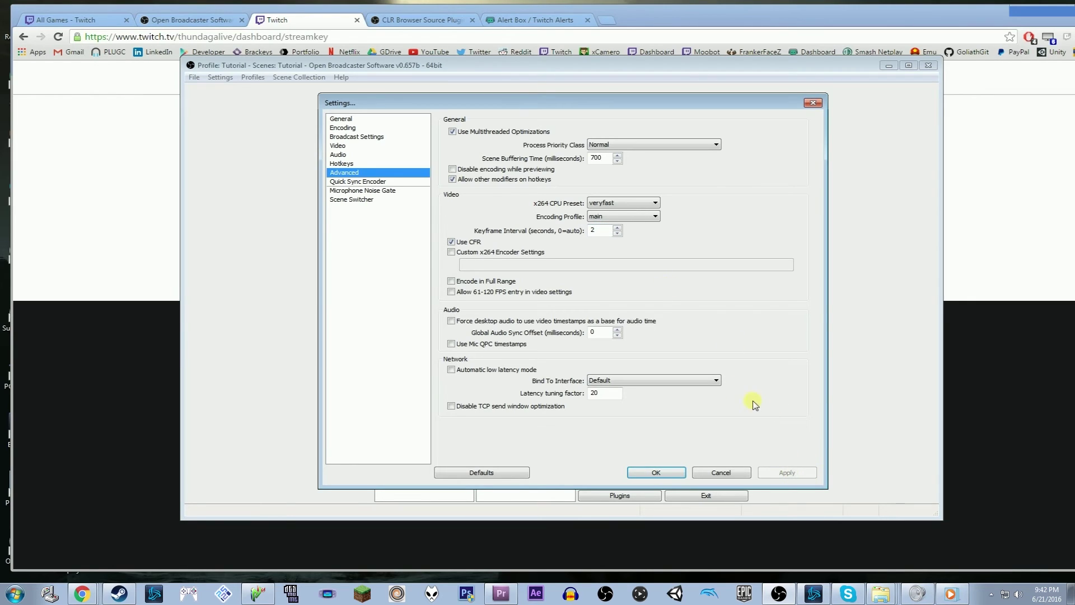
On the Audio page, keep Default as desktop audio device and leave the microphone disabled
left_click(347, 163)
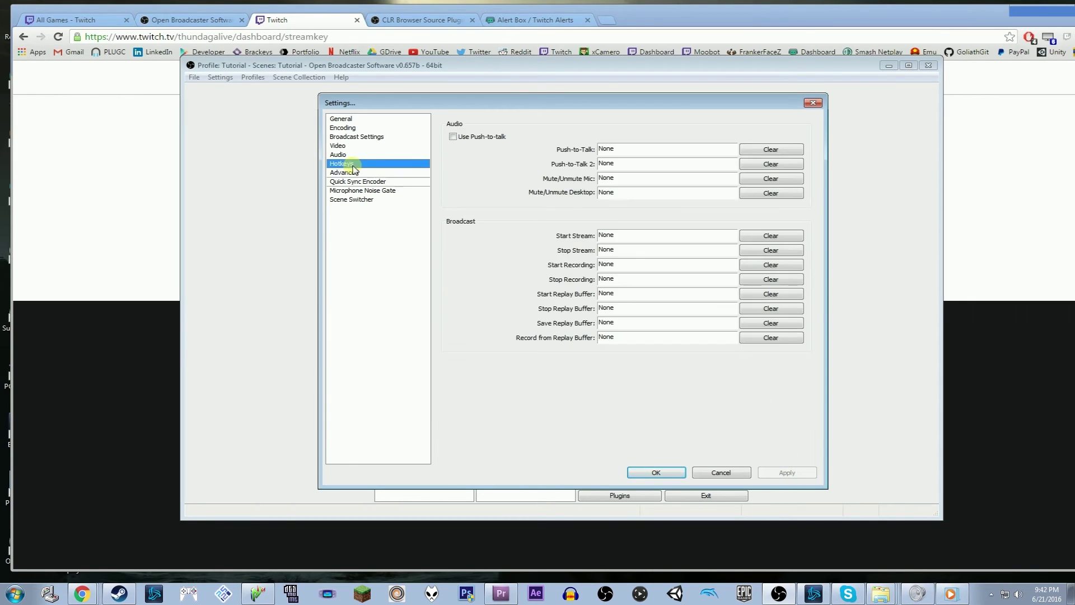
left_click(341, 154)
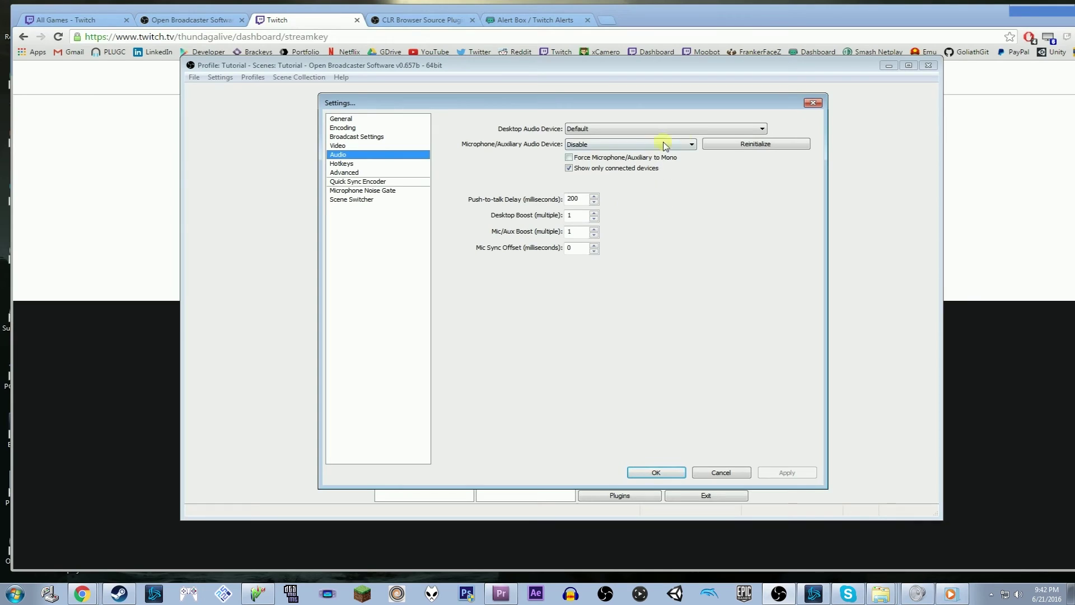
left_click(681, 128)
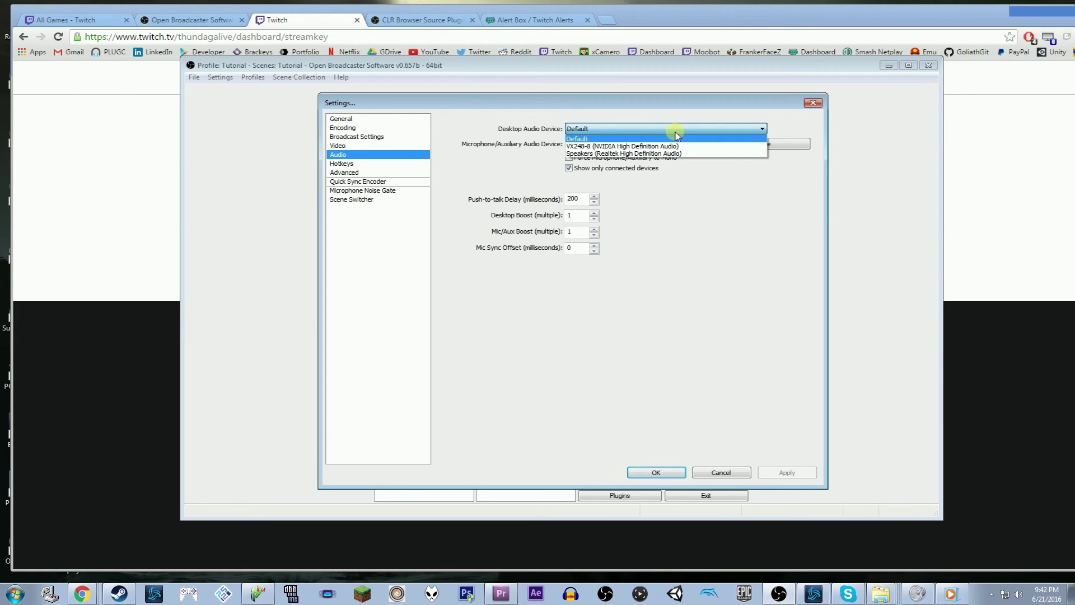
left_click(696, 249)
left_click(613, 144)
left_click(605, 147)
Save and close the settings, then raise the desktop audio volume to maximum
left_click(661, 472)
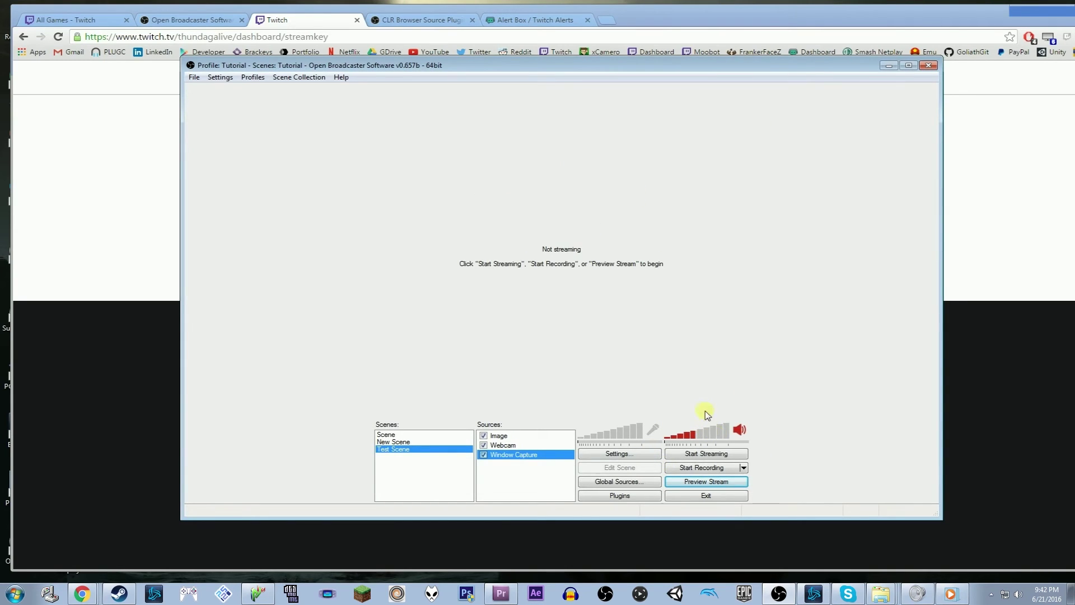
mouse_move(721, 433)
left_mouse_down()
mouse_move(686, 437)
mouse_move(718, 437)
mouse_move(689, 434)
mouse_move(700, 435)
left_mouse_up()
mouse_move(723, 438)
left_mouse_down()
mouse_move(700, 437)
mouse_move(721, 433)
left_mouse_up()
Preview the stream, stop the preview, start streaming to Twitch, and minimize OBS
left_click(682, 482)
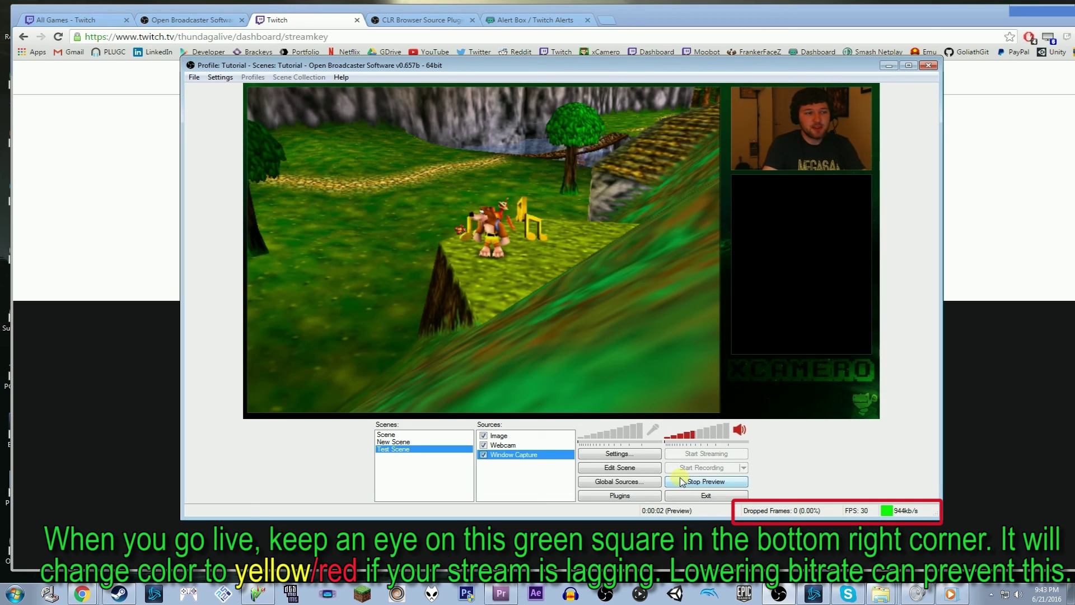
left_click(682, 482)
left_click(707, 455)
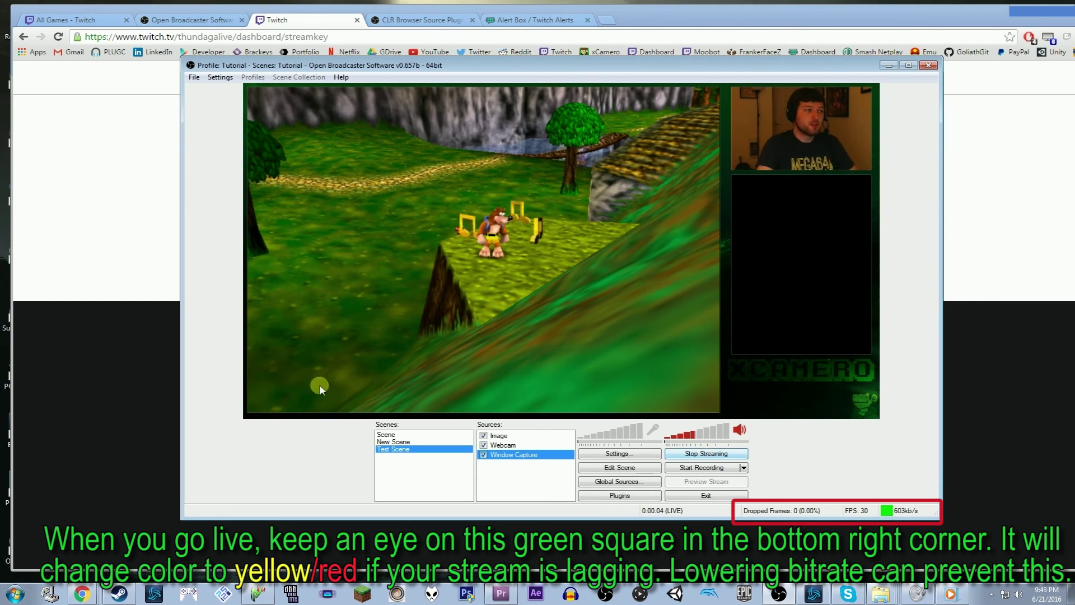
left_click(71, 271)
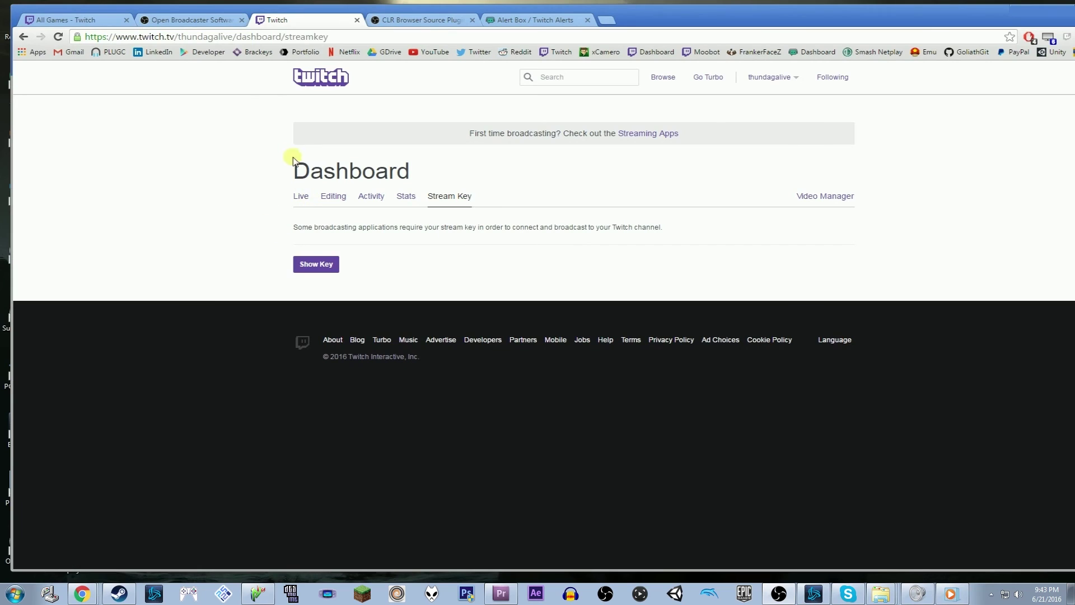
Remove /dashboard/streamkey from the Twitch address to load the channel page
left_click_drag(370, 43, 240, 44)
key("BackSpace")
key("Return")
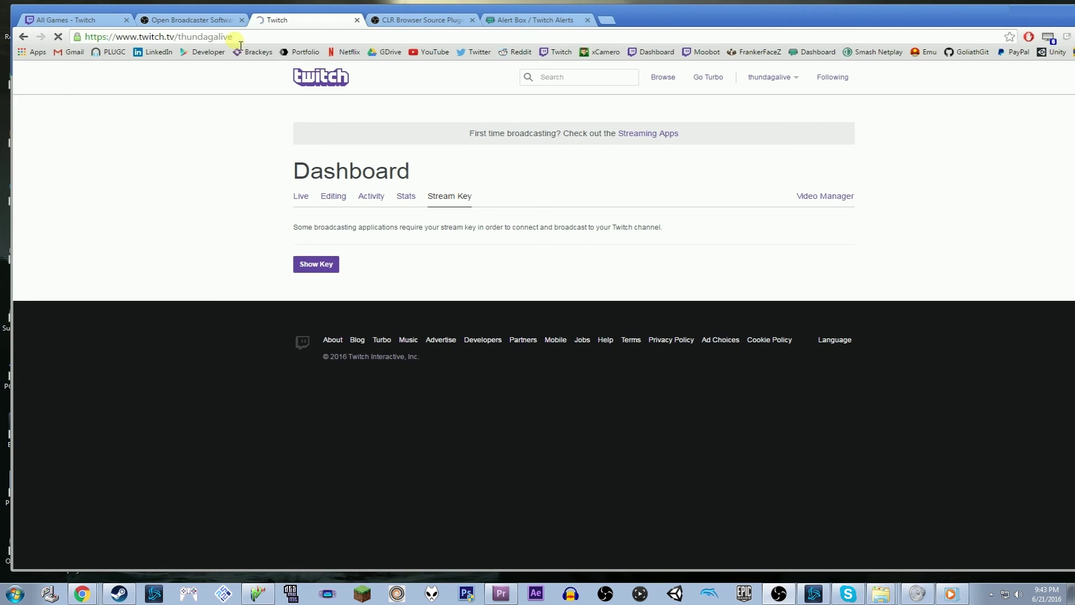